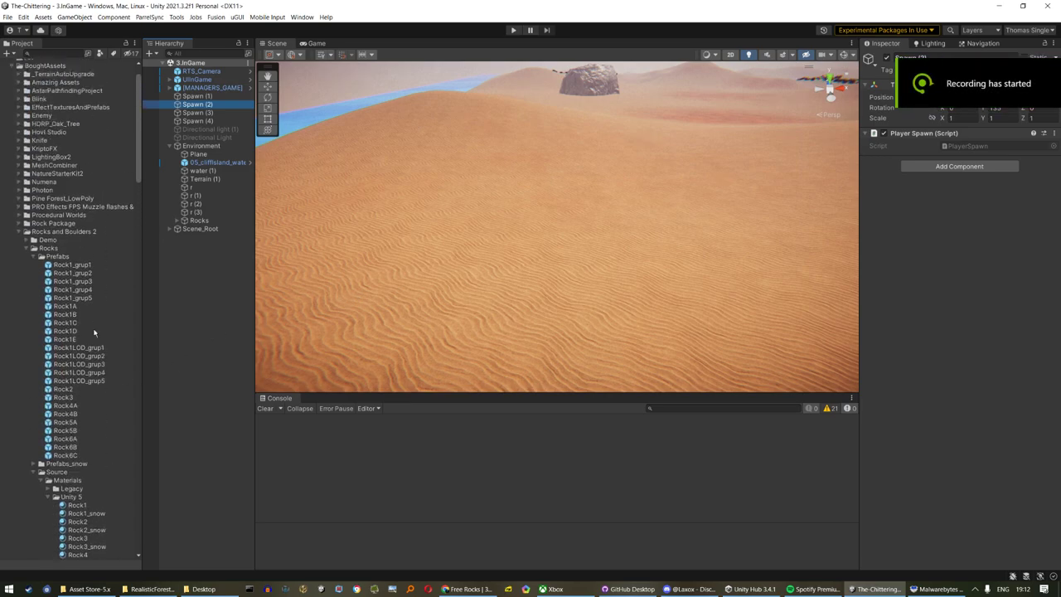
Collapse the Rocks and Boulders 2 and HDRP asset folders, and widen the Project folder tree
{"action": "left_click", "coordinate": [51, 232]}
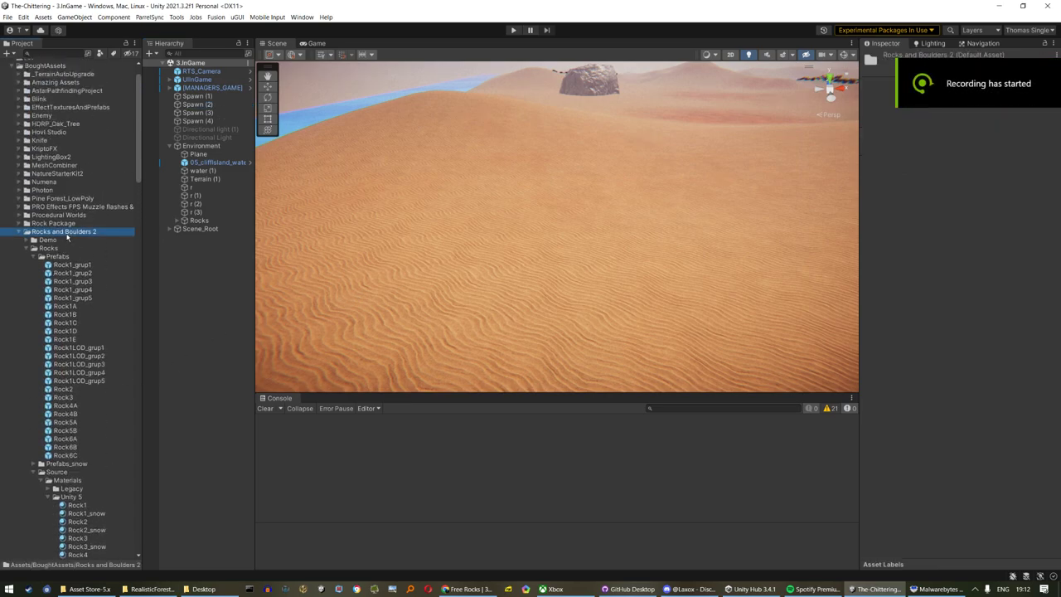
{"action": "left_click", "coordinate": [18, 232]}
{"action": "scroll", "coordinate": [43, 315], "scroll_direction": "down", "scroll_amount": 5}
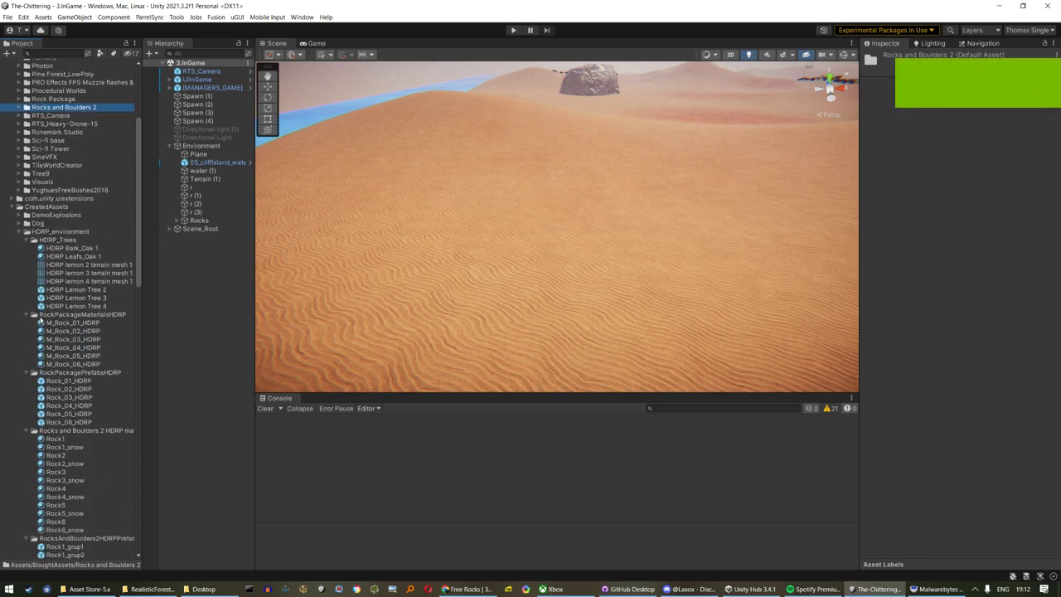
{"action": "scroll", "coordinate": [50, 308], "scroll_direction": "down", "scroll_amount": 3}
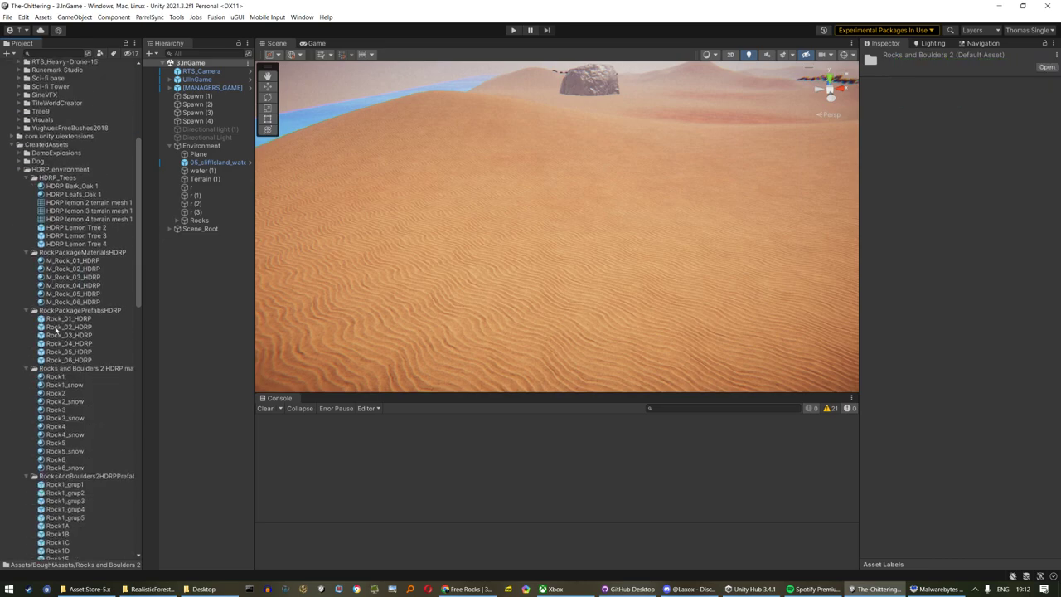
{"action": "left_click", "coordinate": [30, 177]}
{"action": "left_click", "coordinate": [29, 186]}
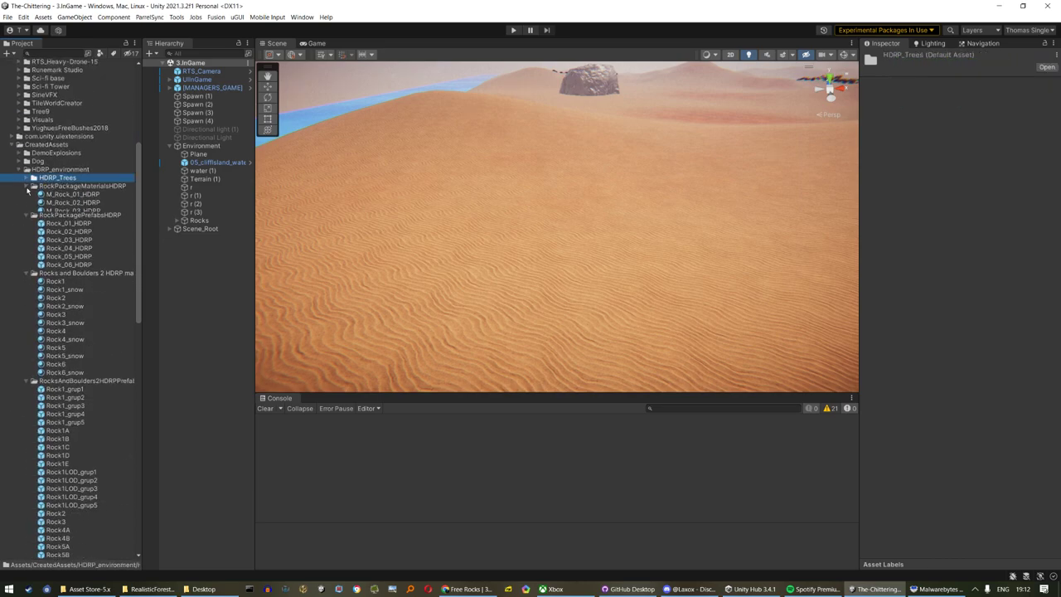
{"action": "left_click", "coordinate": [28, 195]}
{"action": "left_click", "coordinate": [26, 203]}
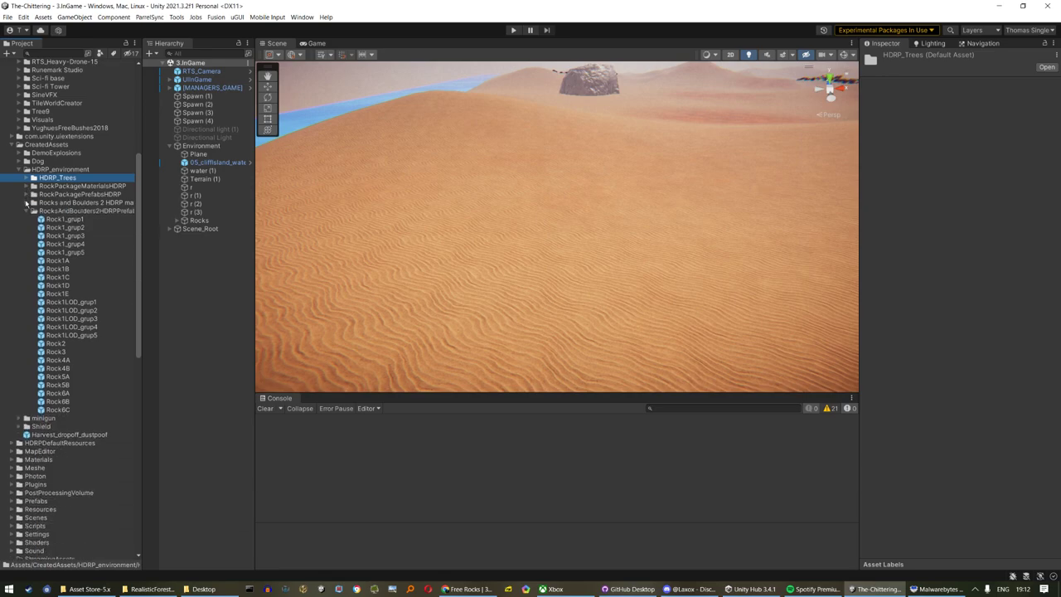
{"action": "left_click", "coordinate": [27, 210]}
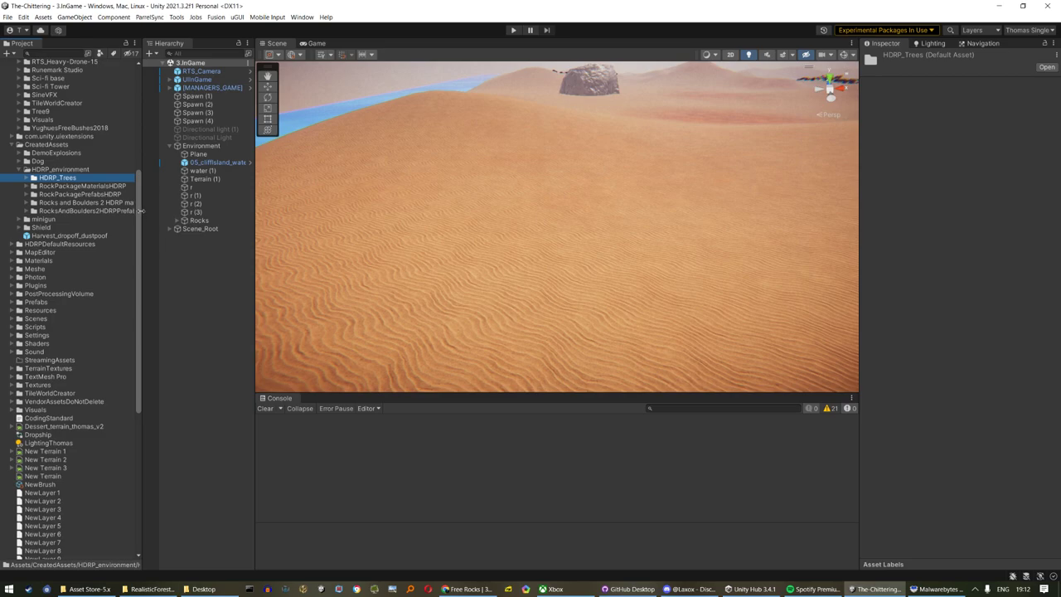
{"action": "left_click_drag", "start_coordinate": [142, 213], "coordinate": [185, 213]}
Rename the HDRP rock prefabs folder, adding an underscore to RocksAndBoulders2_HDRP Prefabs
{"action": "left_click", "coordinate": [106, 211]}
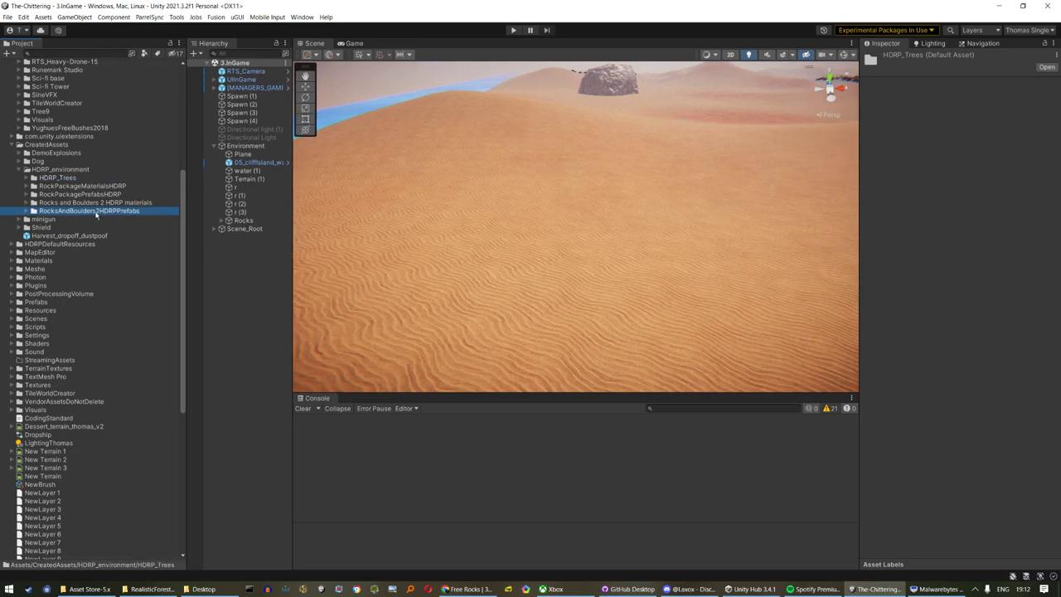
{"action": "key", "text": "Return"}
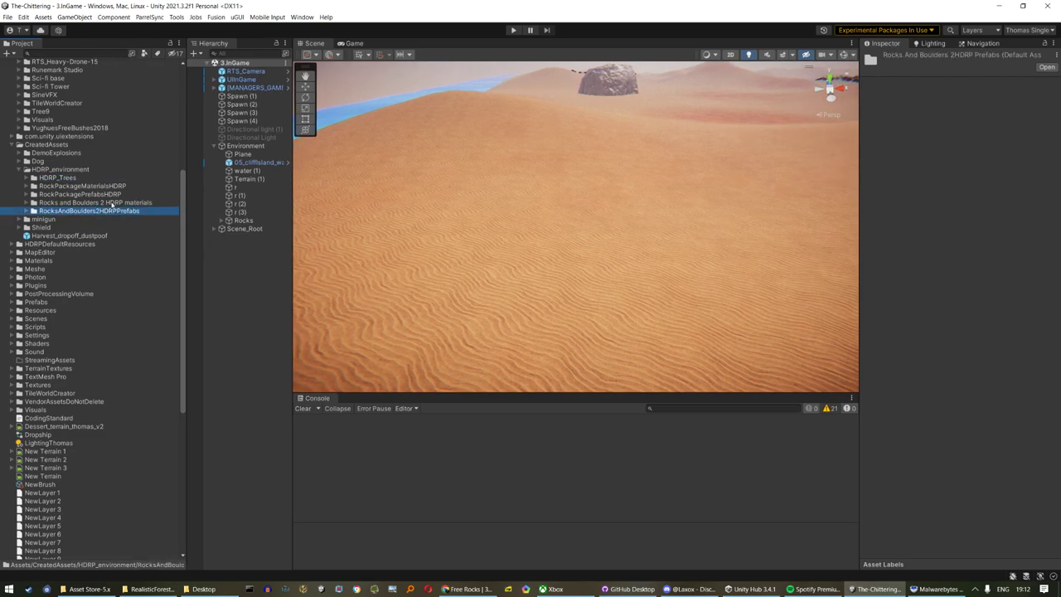
{"action": "type", "text": "_"}
{"action": "key", "text": "Return"}
Rename the HDRP rock materials folder to RocksAndBoulders2_HDRP materials
{"action": "left_click", "coordinate": [126, 202]}
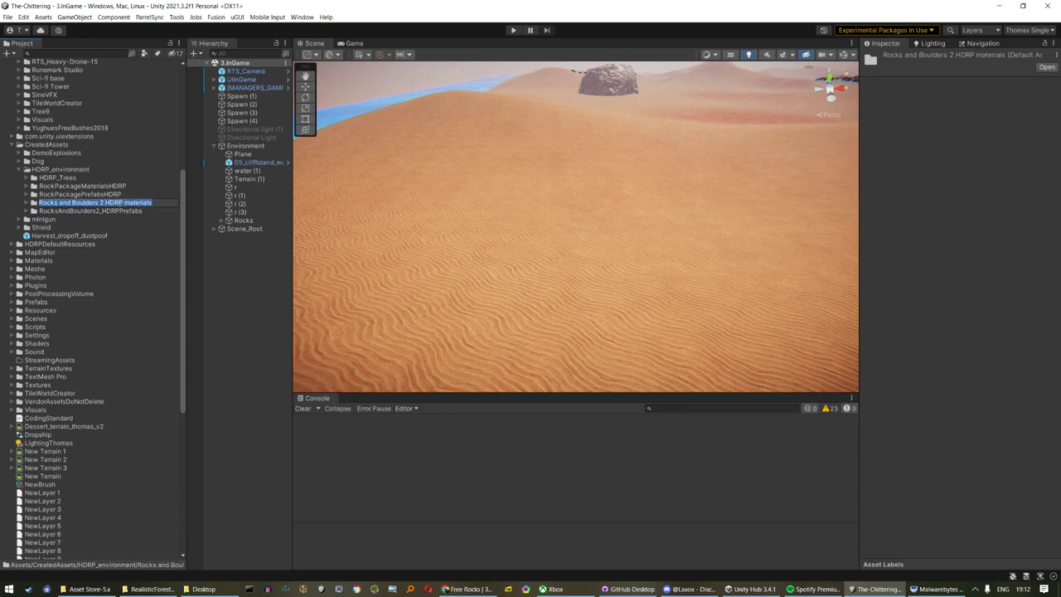
{"action": "left_click", "coordinate": [123, 202]}
{"action": "left_click_drag", "start_coordinate": [99, 204], "coordinate": [2, 201]}
{"action": "type", "text": "RocksAndBoulders"}
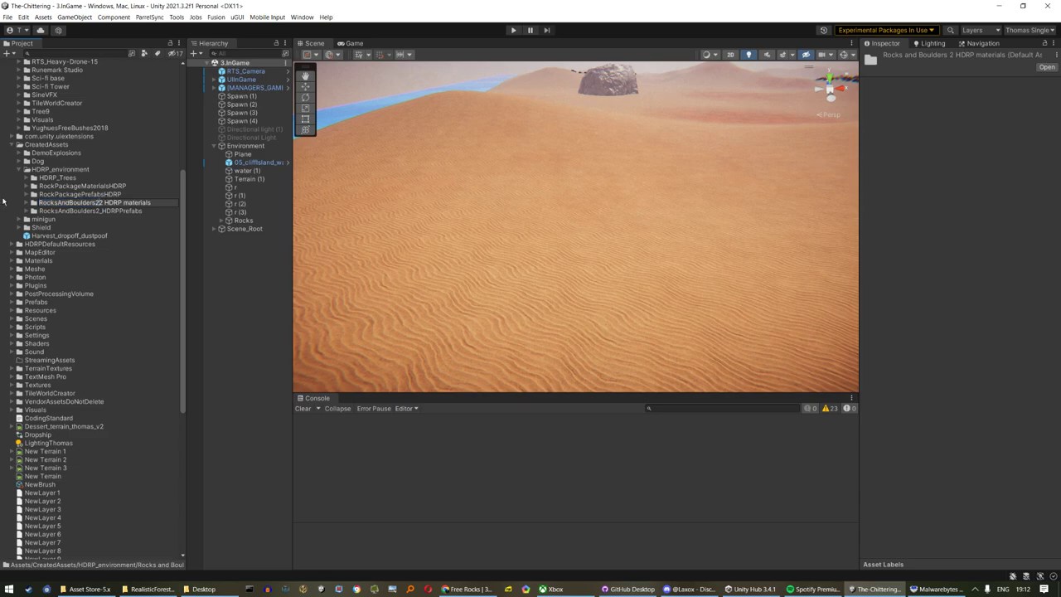
{"action": "type", "text": "2_"}
{"action": "key", "text": "Return"}
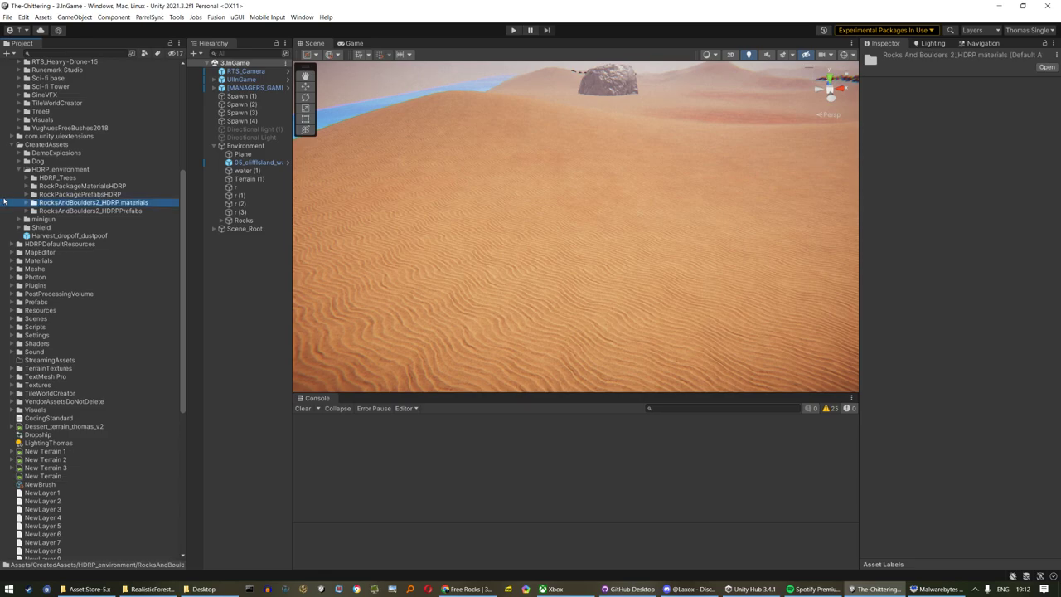
Confirm the RocksAndBoulders2_HDRP Prefabs name and list the rock prefabs inside it
{"action": "left_click", "coordinate": [123, 211]}
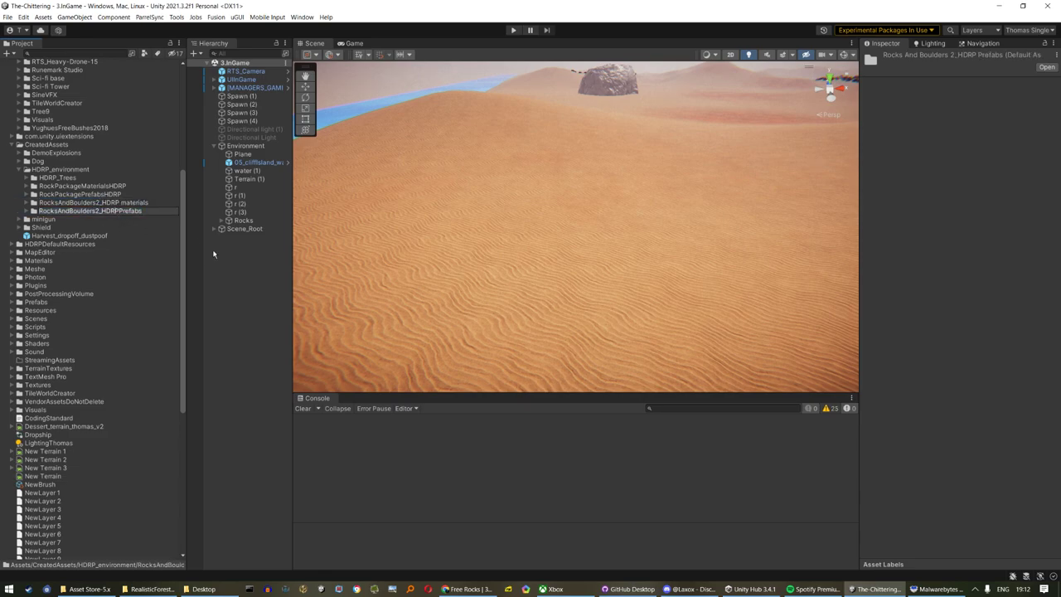
{"action": "key", "text": "Return"}
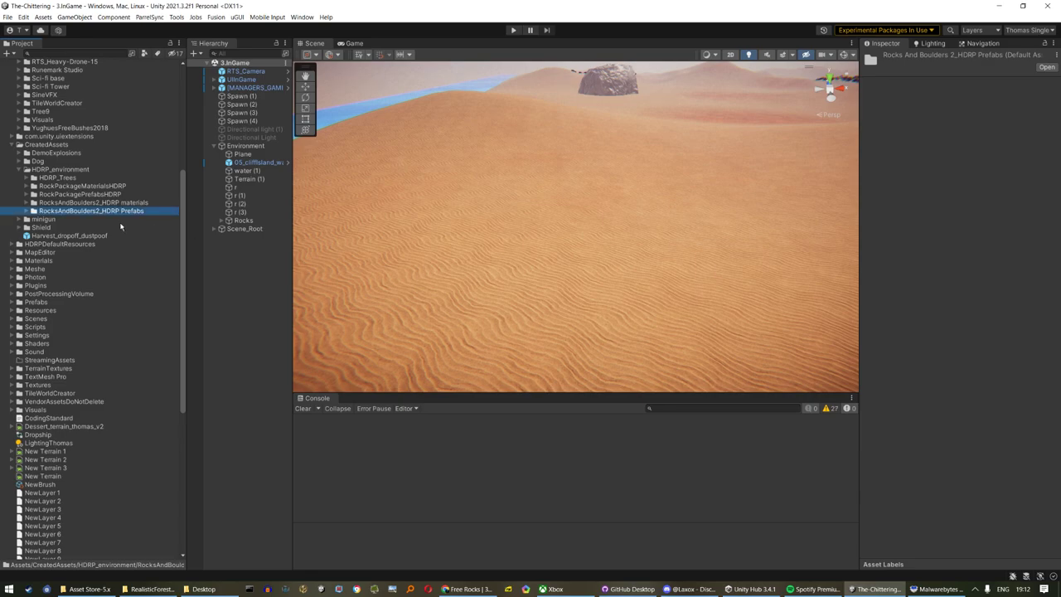
{"action": "double_click", "coordinate": [121, 214]}
Place Rock1_grup1 on the desert sand and open it in Prefab Mode
{"action": "left_click_drag", "start_coordinate": [97, 222], "coordinate": [469, 280]}
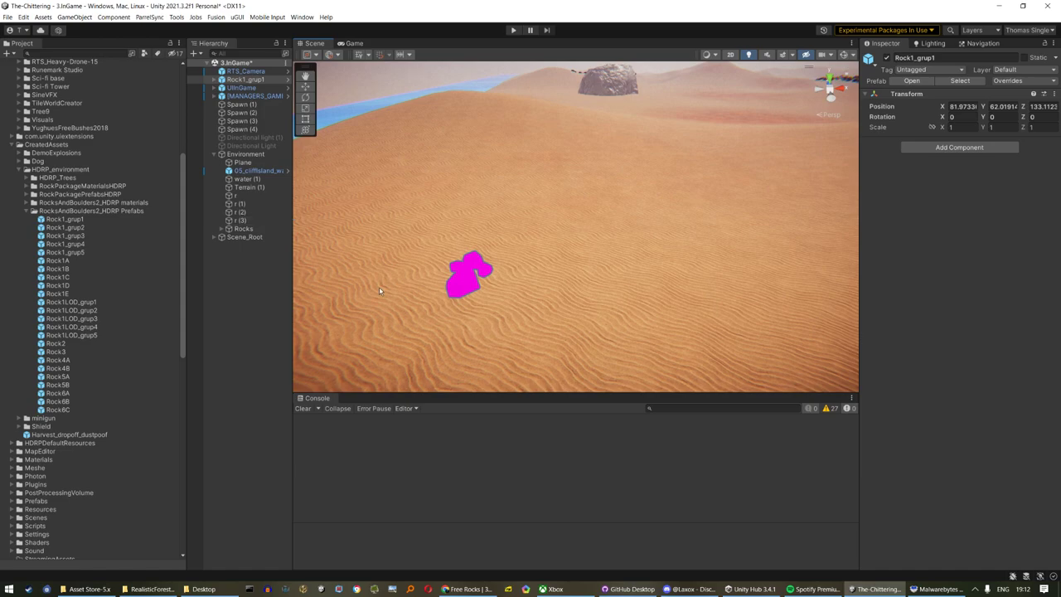
{"action": "left_click", "coordinate": [28, 202]}
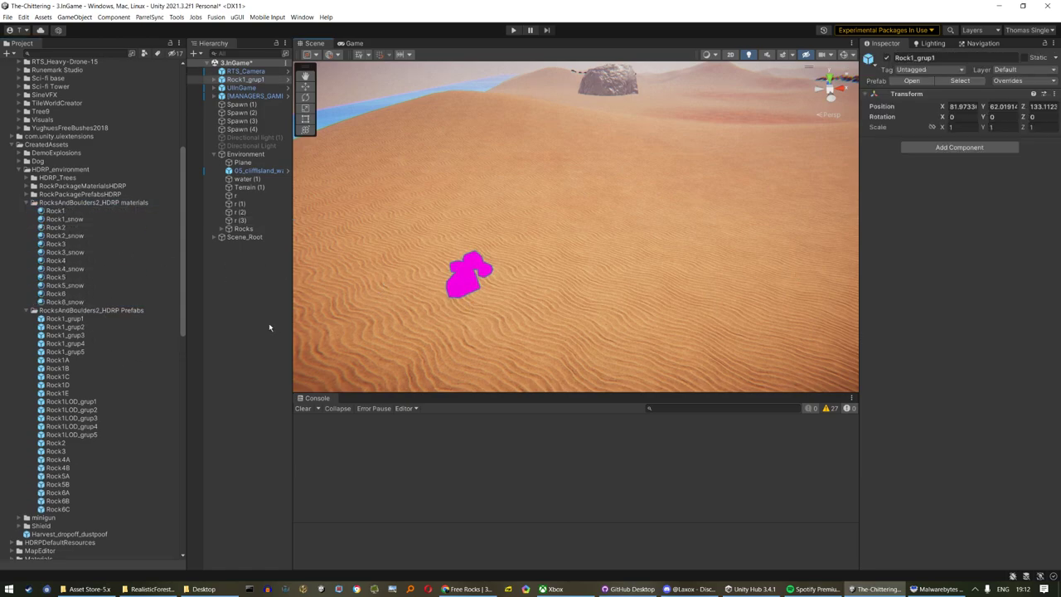
{"action": "double_click", "coordinate": [65, 318]}
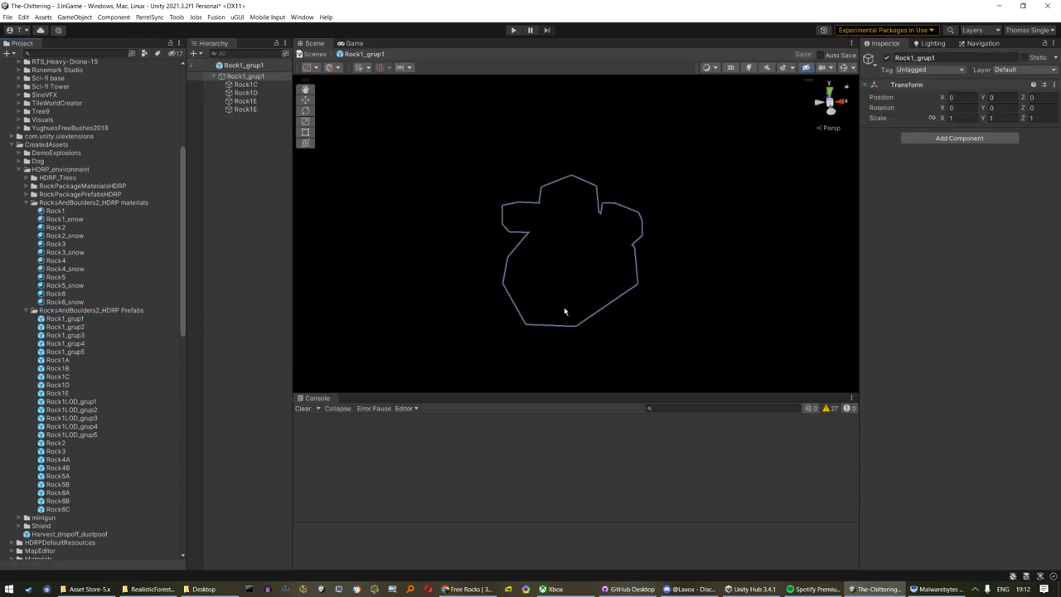
Select Rock1C, try the HDRP Rock1 material on it, and inspect its current Rock1 material
{"action": "left_click", "coordinate": [246, 83]}
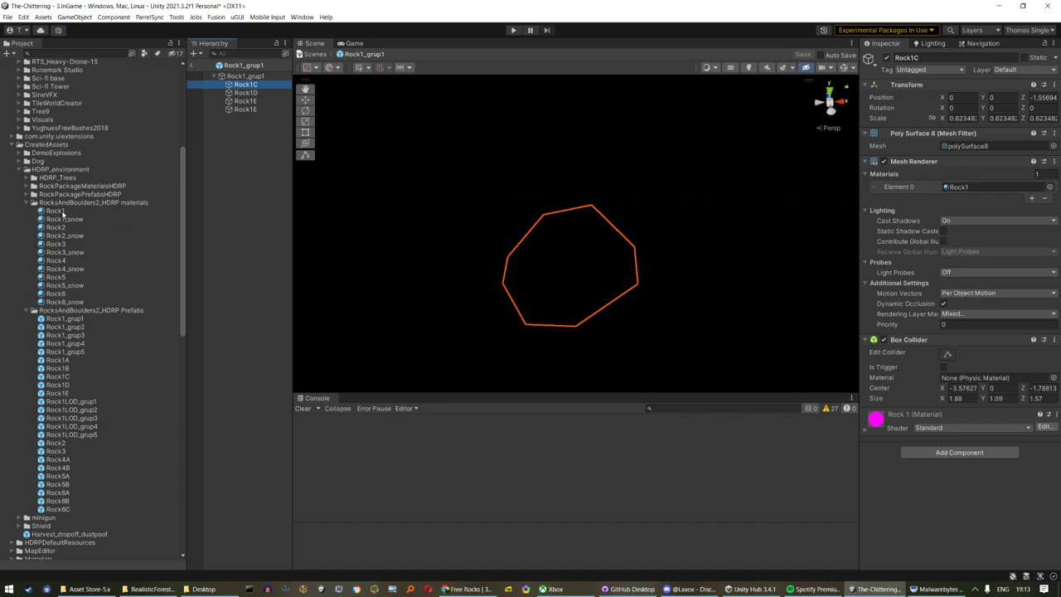
{"action": "left_click_drag", "start_coordinate": [55, 212], "coordinate": [955, 190]}
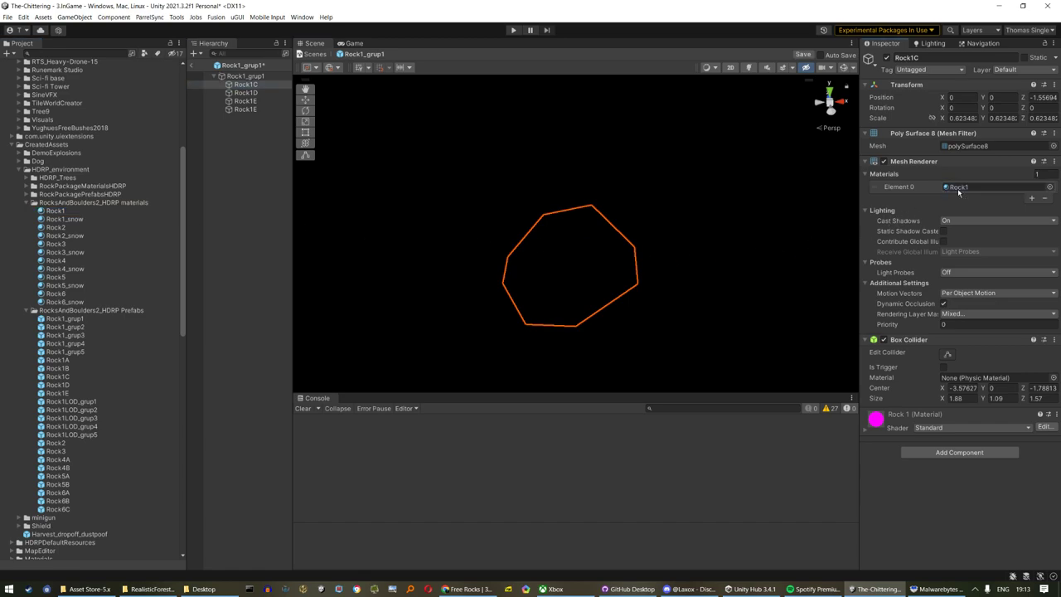
{"action": "scroll", "coordinate": [64, 226], "scroll_direction": "up", "scroll_amount": 5}
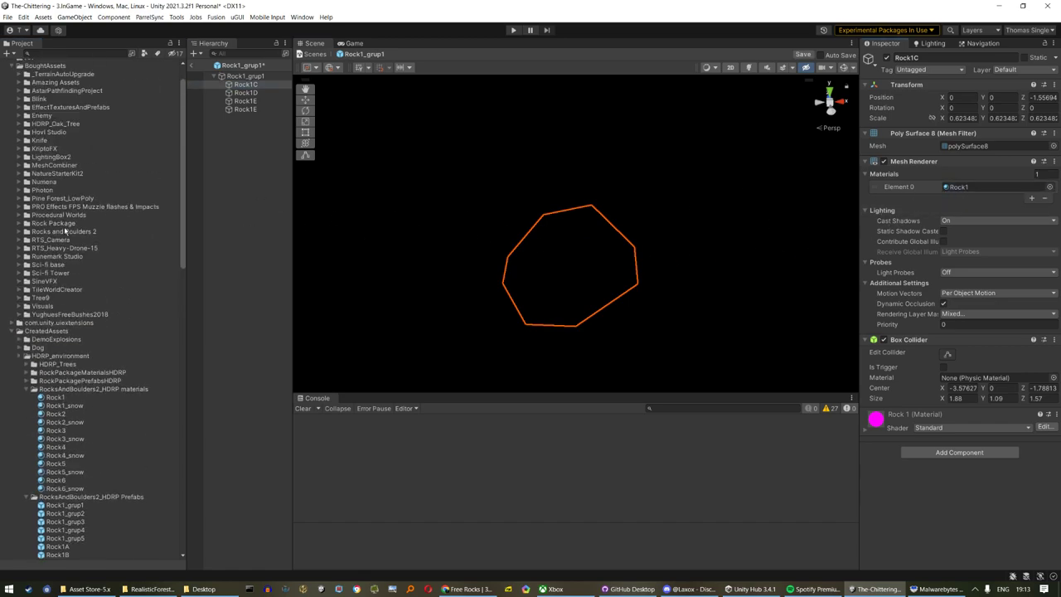
{"action": "scroll", "coordinate": [64, 226], "scroll_direction": "up", "scroll_amount": 1}
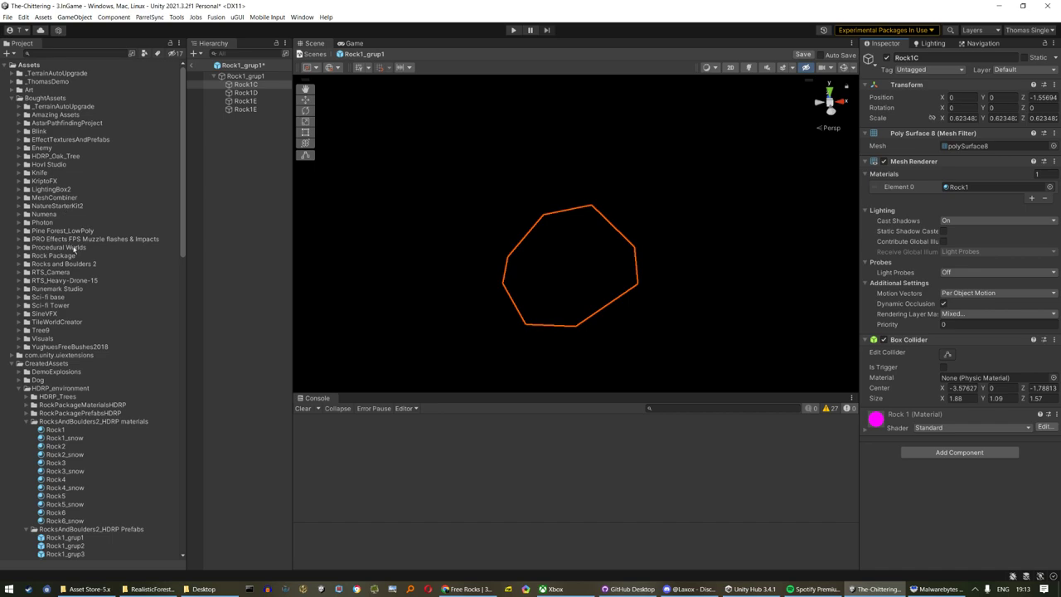
{"action": "scroll", "coordinate": [91, 277], "scroll_direction": "down", "scroll_amount": 3}
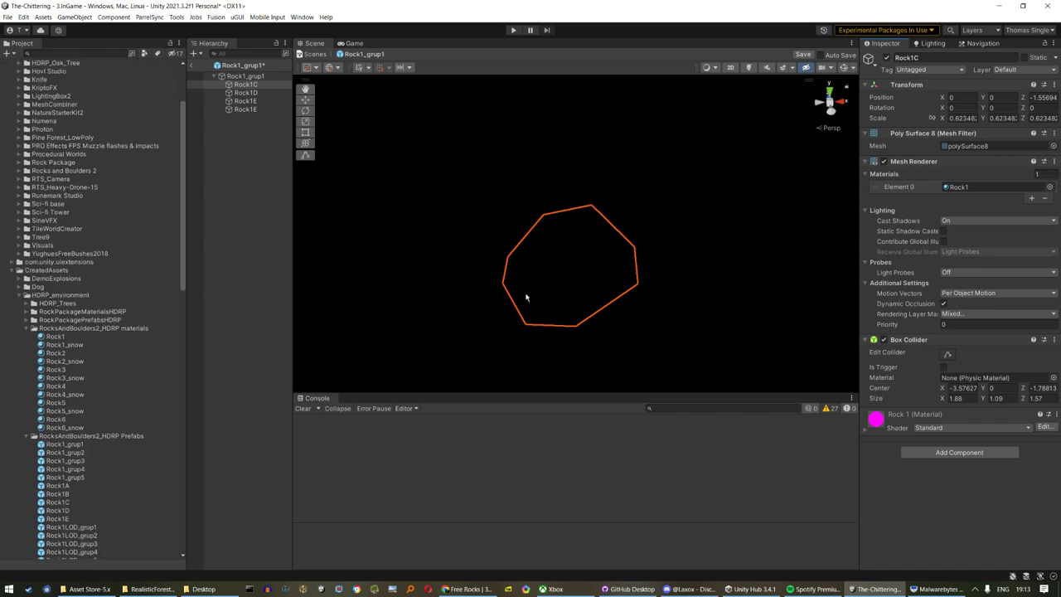
{"action": "left_click", "coordinate": [965, 186]}
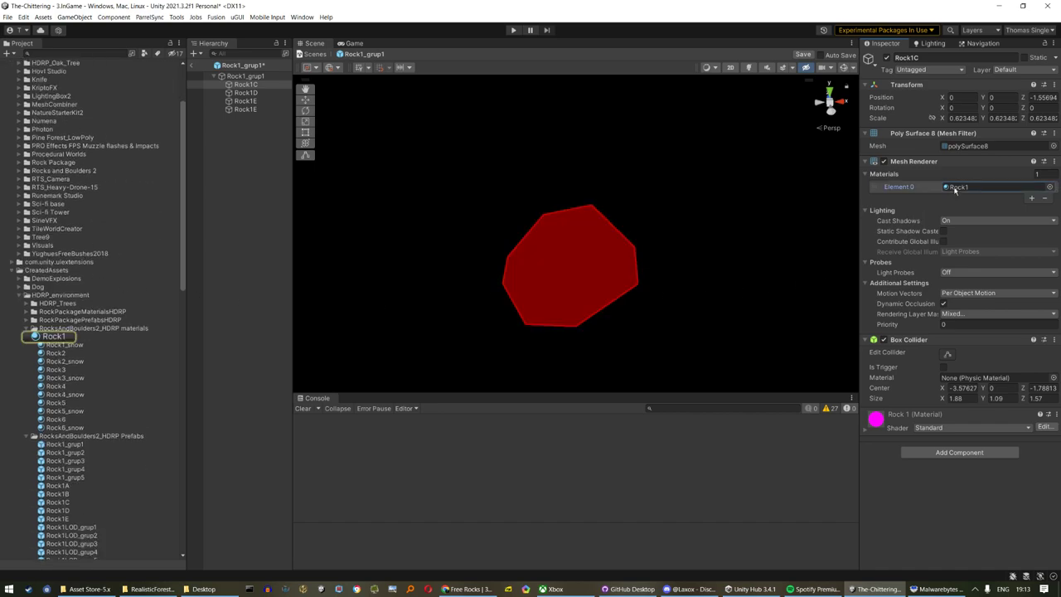
{"action": "left_click", "coordinate": [57, 336]}
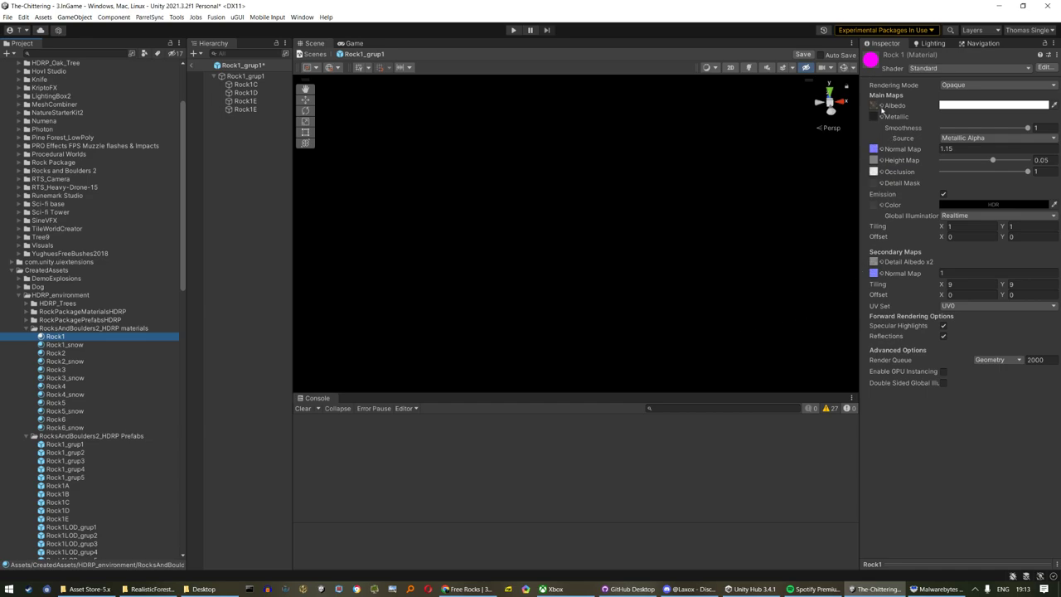
Check Rock1's albedo, Rock1_ms metallic and Rock1_ao occlusion textures, then reopen Rock1C's Rock1 material
{"action": "left_click", "coordinate": [876, 108]}
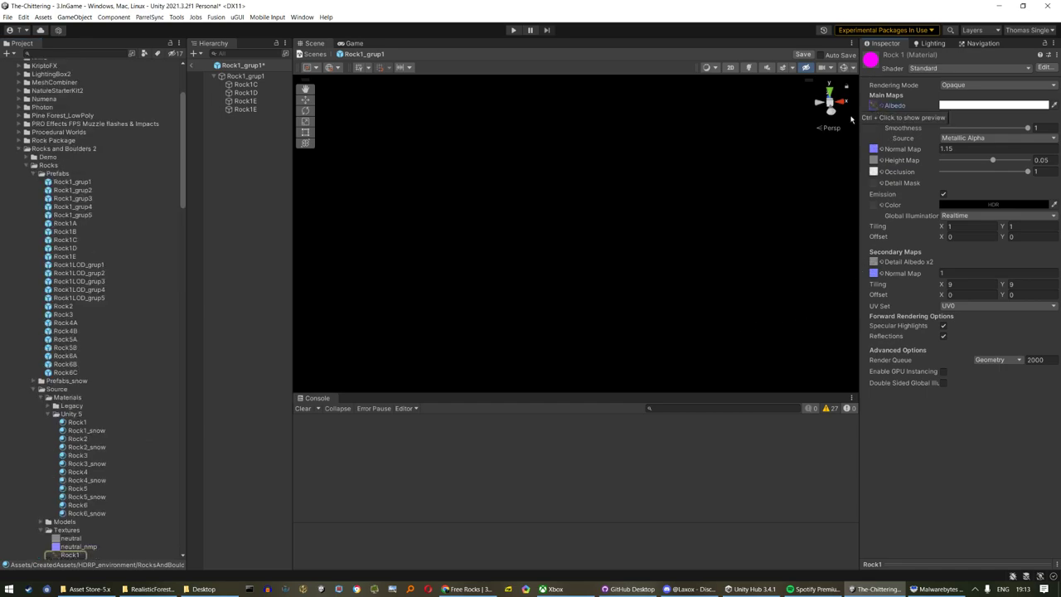
{"action": "scroll", "coordinate": [106, 331], "scroll_direction": "down", "scroll_amount": 5}
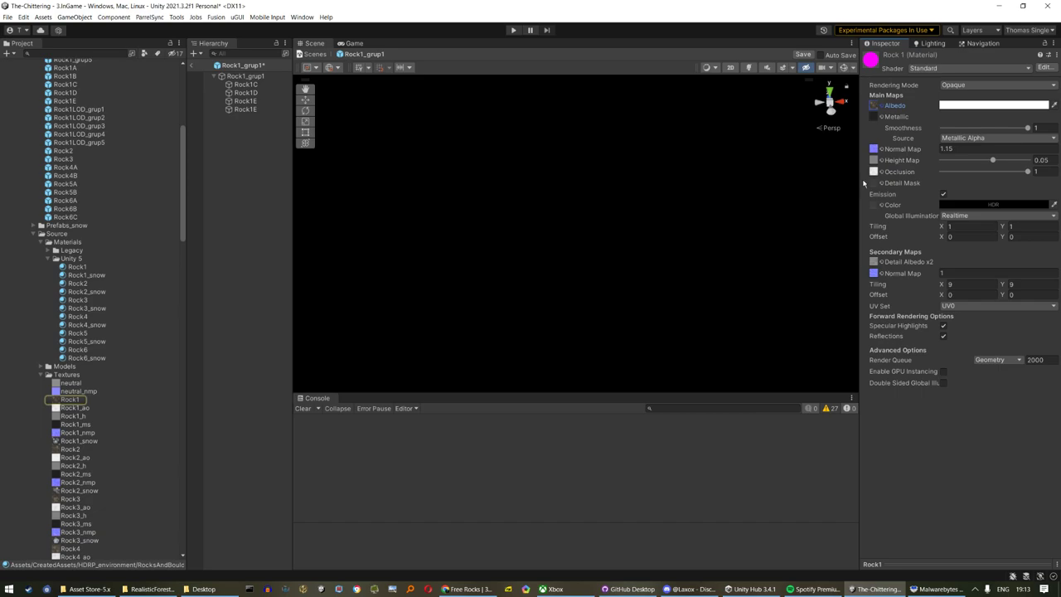
{"action": "left_click", "coordinate": [874, 118]}
{"action": "left_click", "coordinate": [872, 171]}
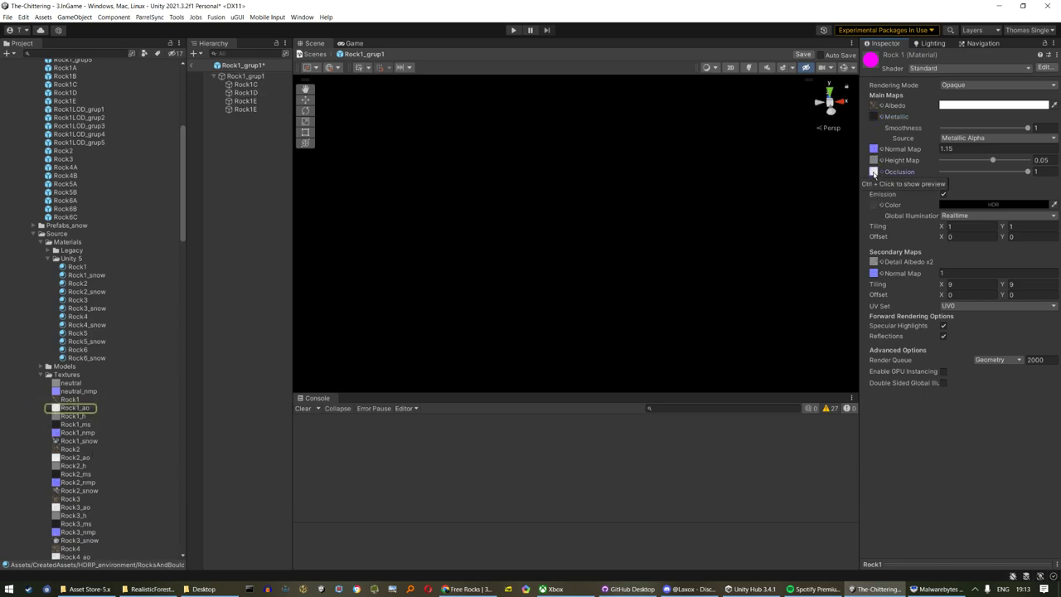
{"action": "left_click", "coordinate": [249, 85]}
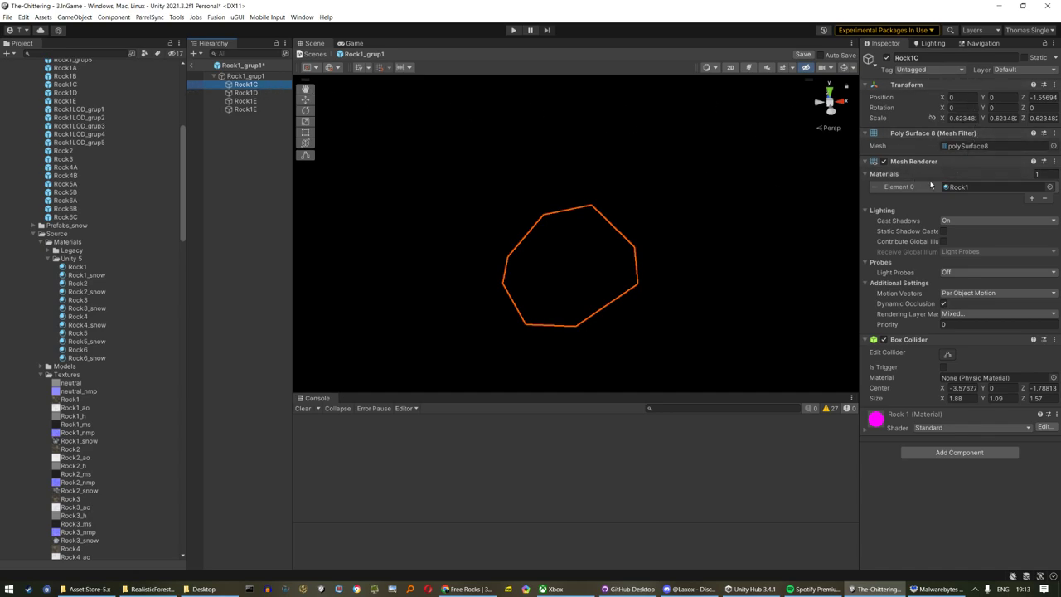
{"action": "double_click", "coordinate": [953, 186]}
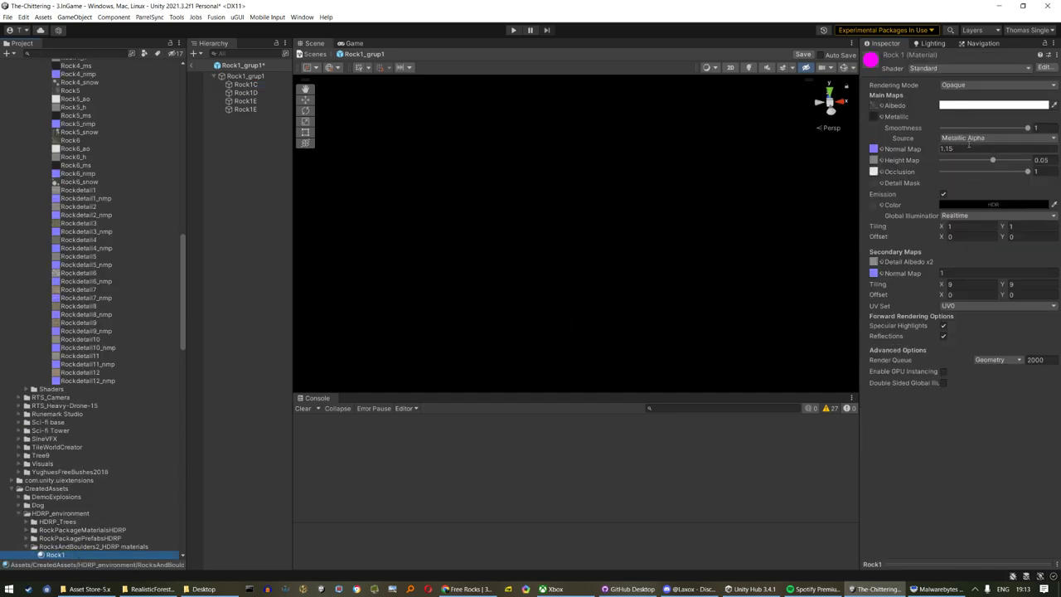
Switch the Rock1 material's shader to HDRP > Lit
{"action": "left_click", "coordinate": [970, 68]}
{"action": "left_click", "coordinate": [953, 129]}
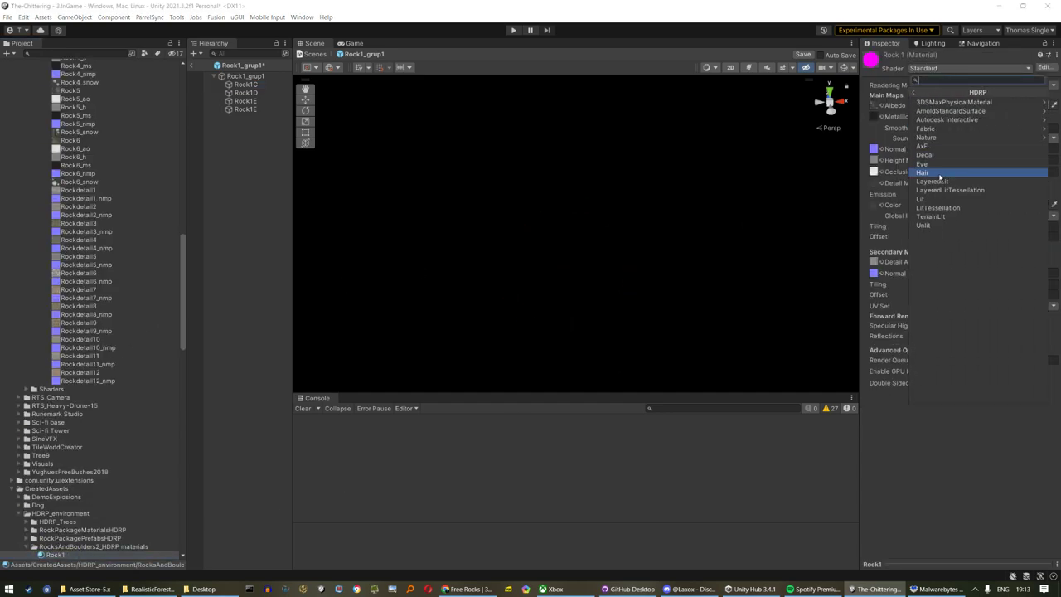
{"action": "left_click", "coordinate": [922, 199]}
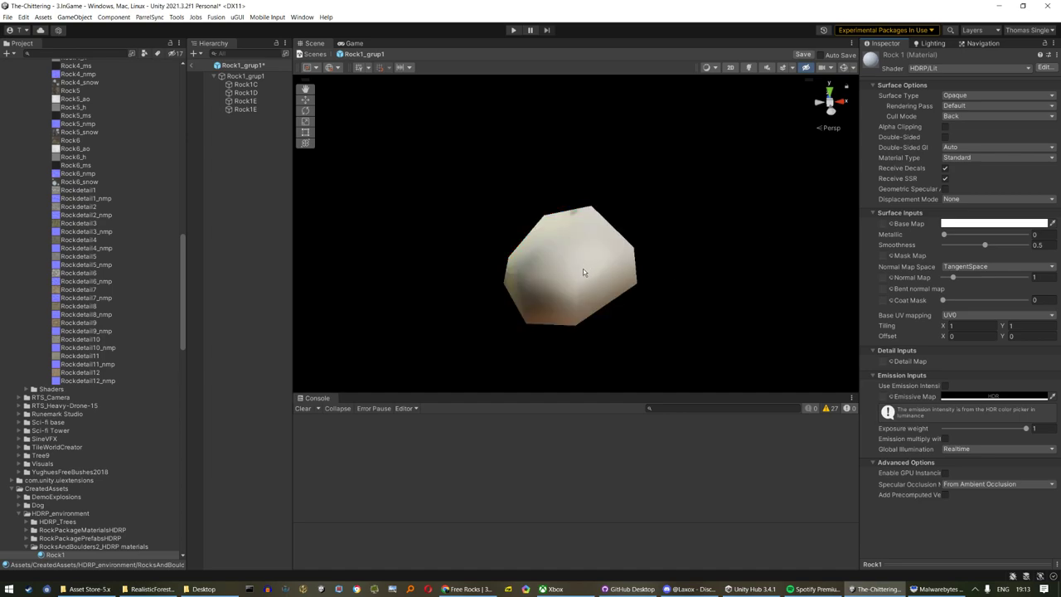
Assign the Rock1 texture as Base Map and Rock1_nmp as Normal Map
{"action": "scroll", "coordinate": [532, 280], "scroll_direction": "down", "scroll_amount": 2}
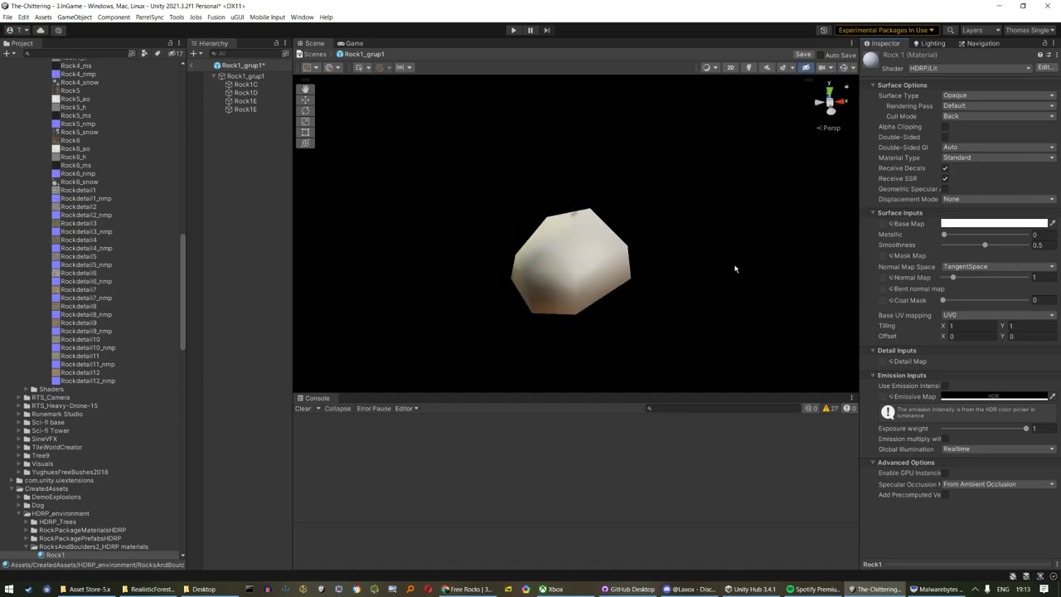
{"action": "scroll", "coordinate": [79, 414], "scroll_direction": "up", "scroll_amount": 3}
{"action": "scroll", "coordinate": [103, 348], "scroll_direction": "up", "scroll_amount": 3}
{"action": "scroll", "coordinate": [130, 278], "scroll_direction": "up", "scroll_amount": 3}
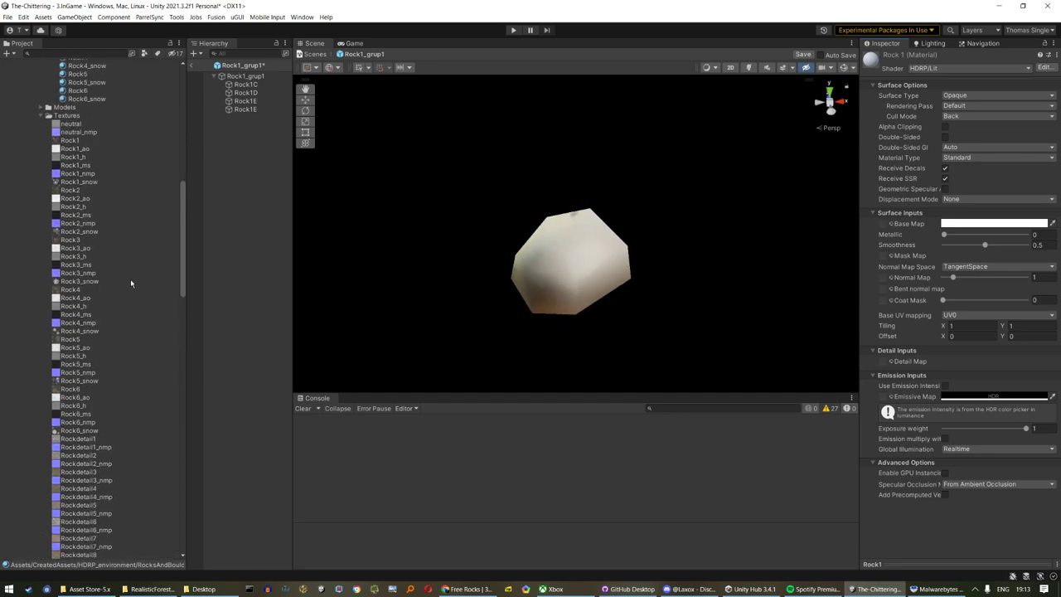
{"action": "scroll", "coordinate": [86, 170], "scroll_direction": "up", "scroll_amount": 3}
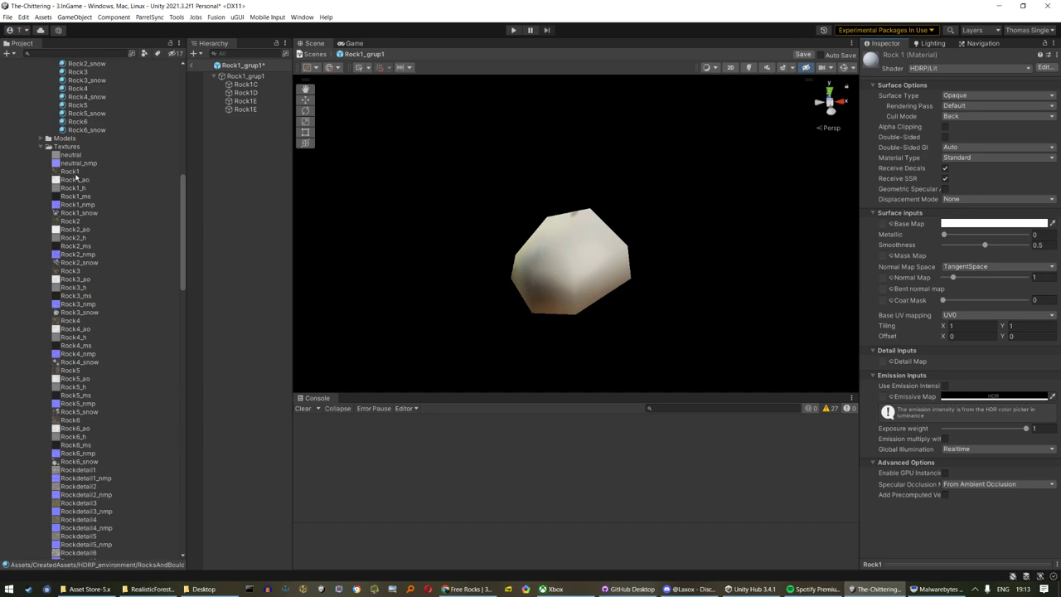
{"action": "left_click_drag", "start_coordinate": [85, 172], "coordinate": [883, 226]}
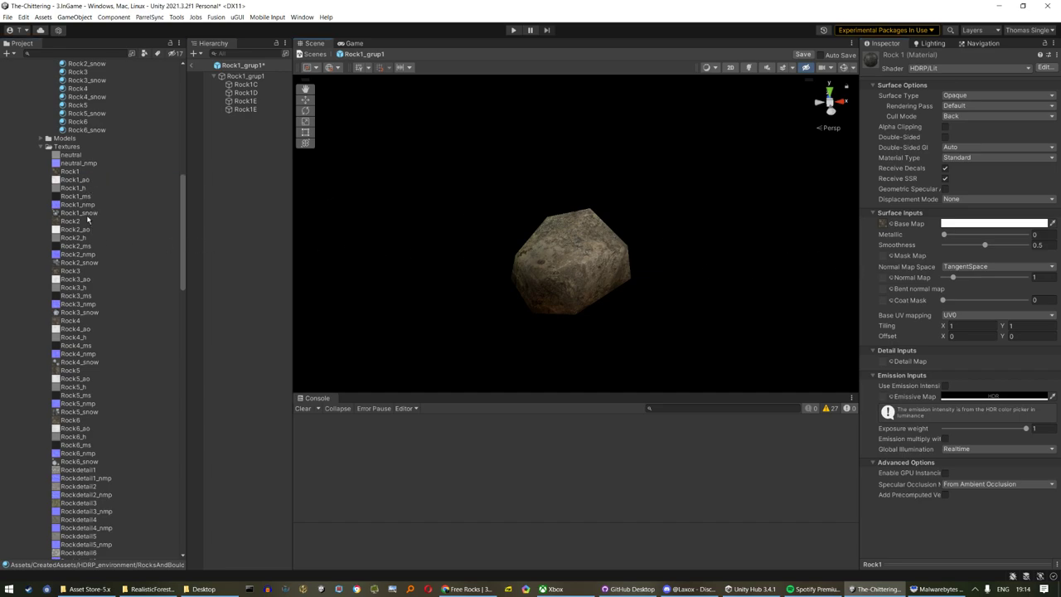
{"action": "left_click_drag", "start_coordinate": [83, 205], "coordinate": [883, 278]}
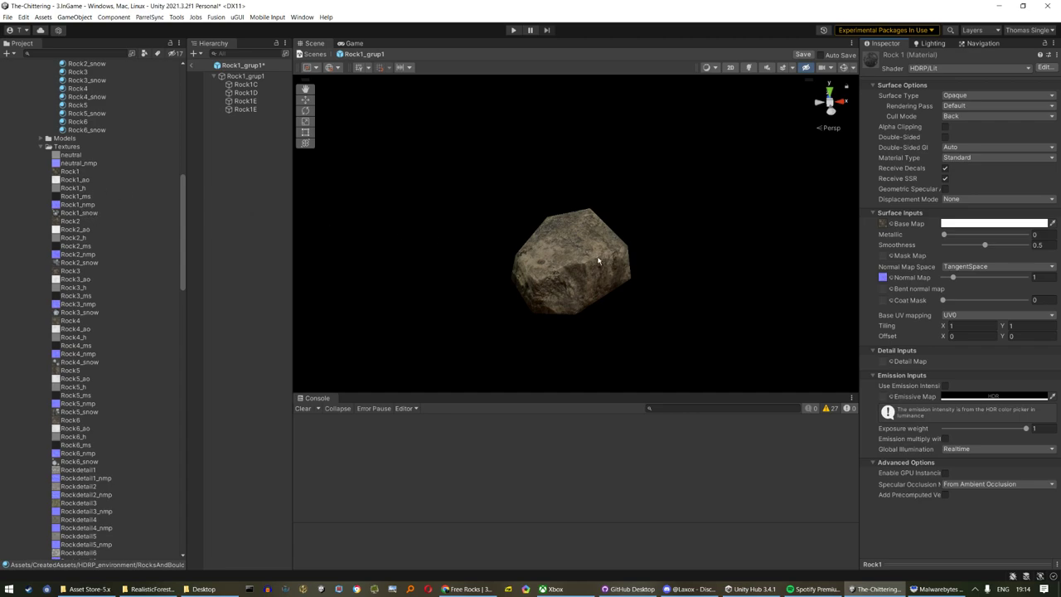
{"action": "left_click", "coordinate": [247, 93]}
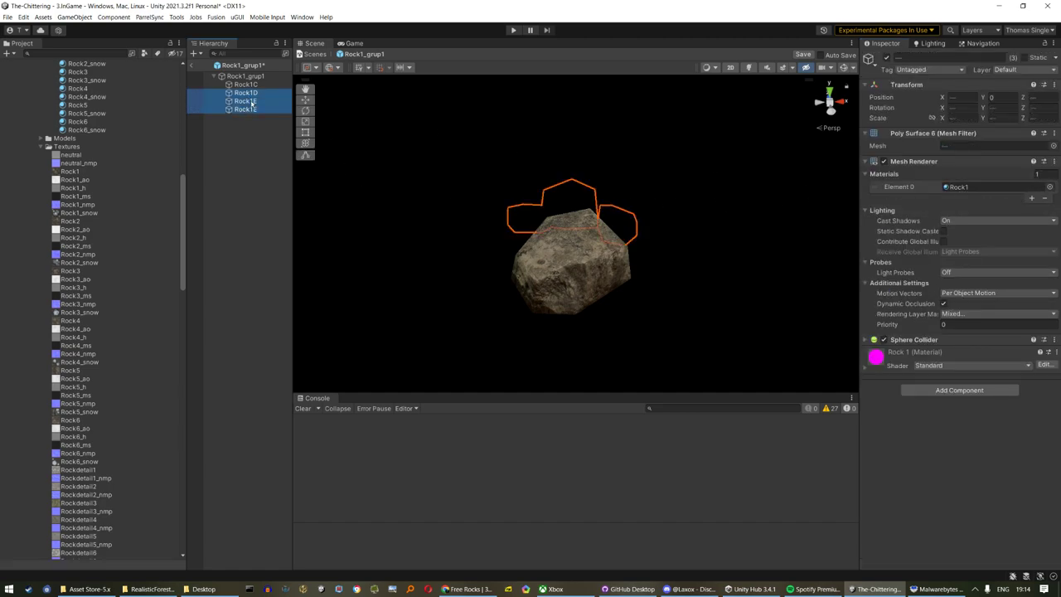
Apply the HDRP Rock1 material to Rock1D and both Rock1E pieces
{"action": "left_click", "coordinate": [245, 108]}
{"action": "left_click", "coordinate": [259, 94]}
{"action": "left_click", "coordinate": [948, 187]}
{"action": "scroll", "coordinate": [149, 286], "scroll_direction": "down", "scroll_amount": 5}
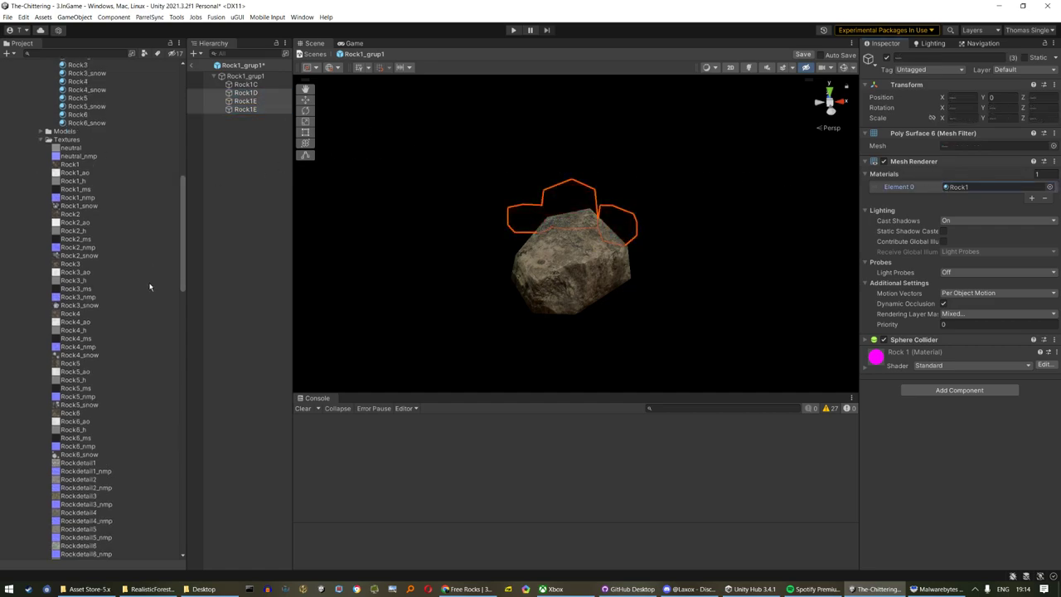
{"action": "scroll", "coordinate": [136, 331], "scroll_direction": "down", "scroll_amount": 5}
{"action": "scroll", "coordinate": [145, 361], "scroll_direction": "down", "scroll_amount": 8}
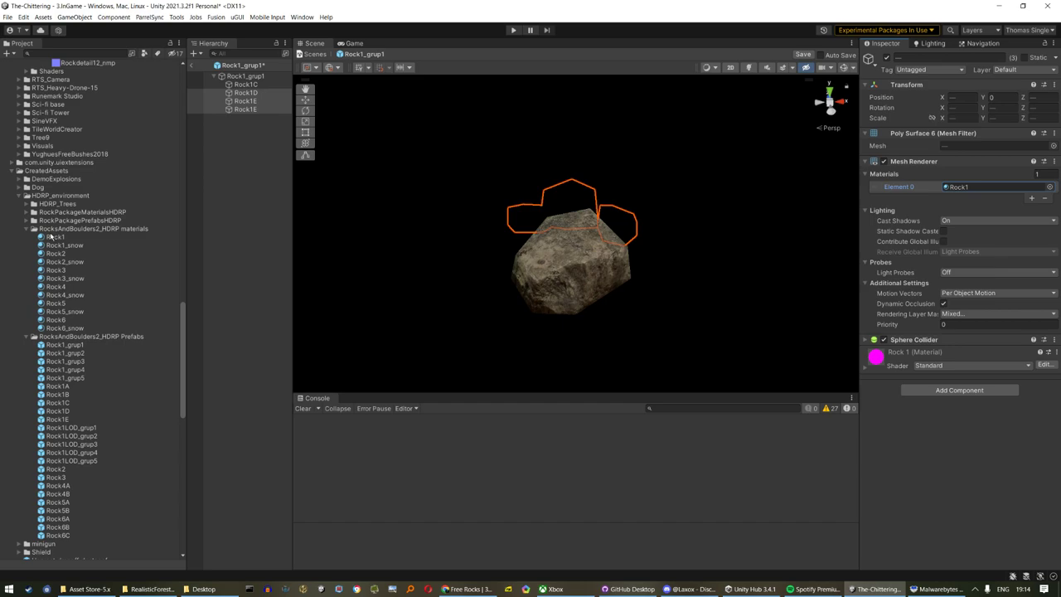
{"action": "left_click_drag", "start_coordinate": [55, 238], "coordinate": [974, 189]}
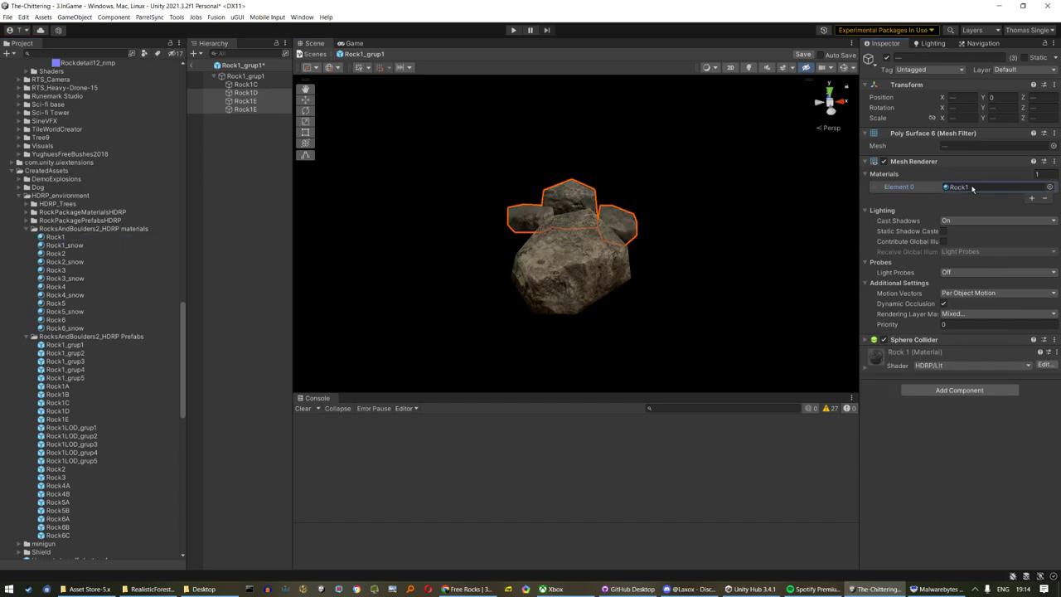
{"action": "left_click_drag", "start_coordinate": [597, 212], "coordinate": [355, 149], "text": "alt"}
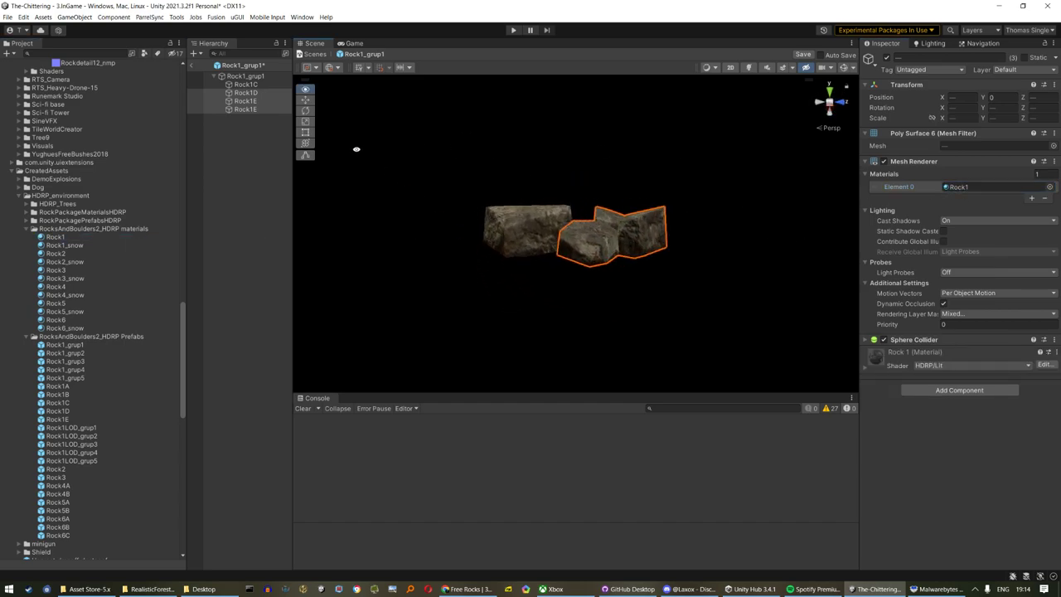
Save the prefab on leaving Prefab Mode, then frame Rock1_grup1 and lower it into the sand
{"action": "left_click", "coordinate": [193, 70]}
{"action": "left_click", "coordinate": [505, 313]}
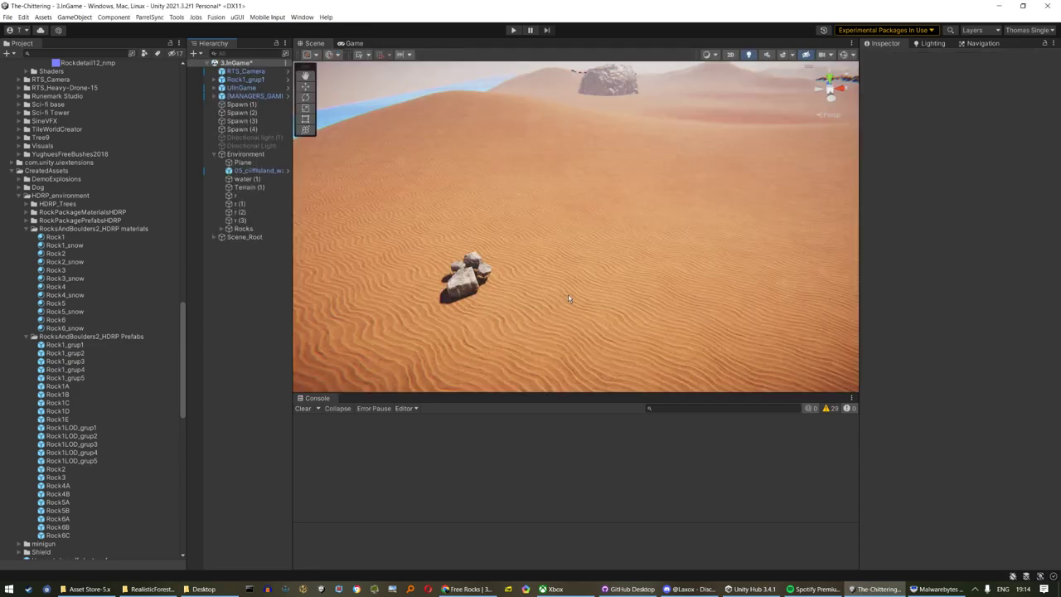
{"action": "left_click", "coordinate": [439, 302]}
{"action": "key", "text": "f"}
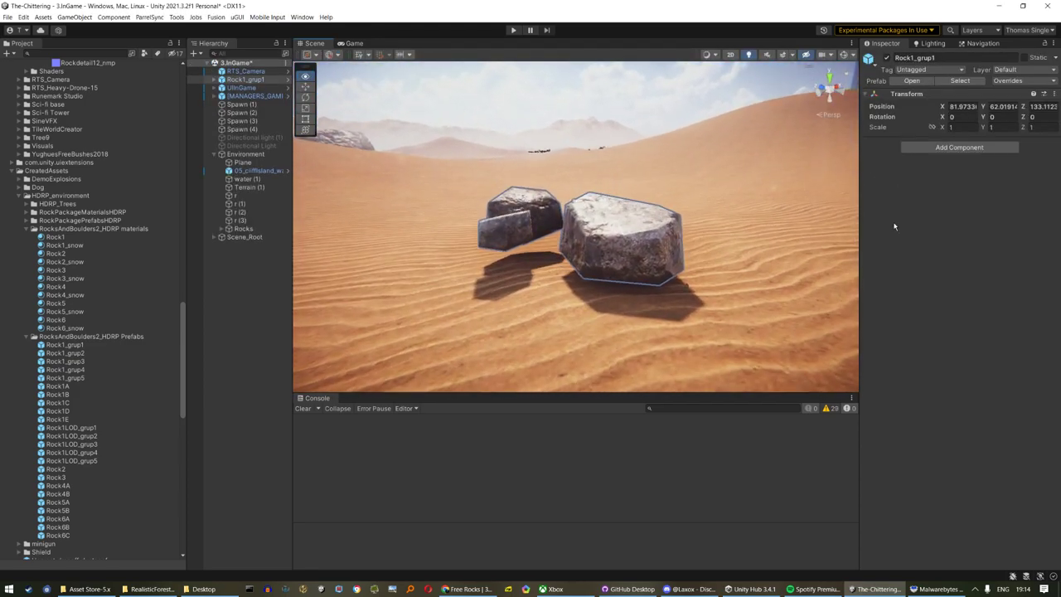
{"action": "key", "text": "w"}
{"action": "mouse_move", "coordinate": [629, 166]}
{"action": "left_mouse_down", "text": "alt"}
{"action": "mouse_move", "coordinate": [607, 227]}
{"action": "mouse_move", "coordinate": [586, 224]}
{"action": "mouse_move", "coordinate": [497, 312]}
{"action": "left_mouse_up", "text": "alt"}
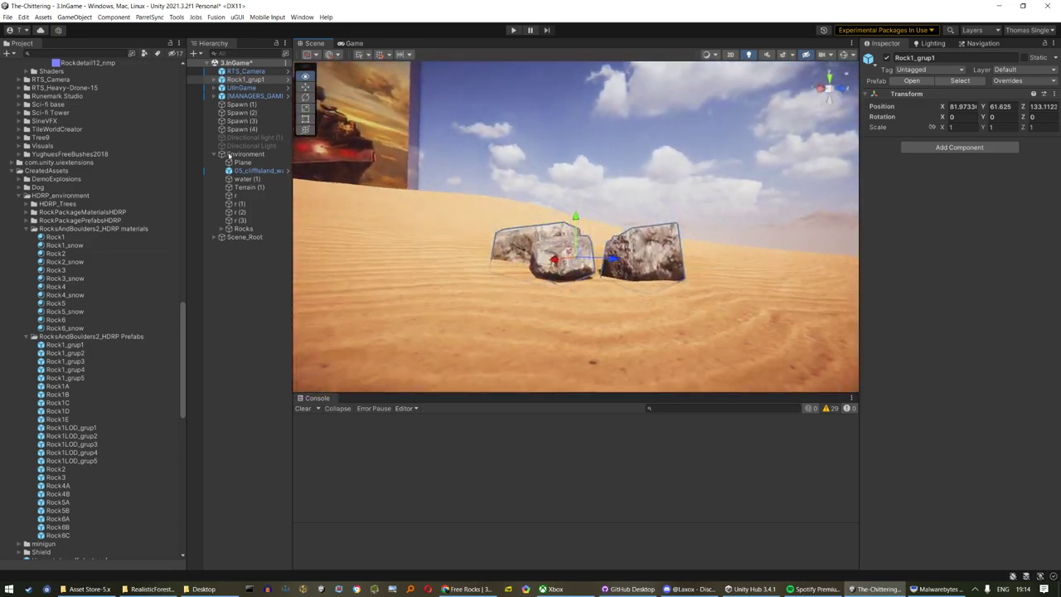
Push the Rock1_grup1 rock group farther back along the desert sand
{"action": "scroll", "coordinate": [513, 306], "scroll_direction": "down", "scroll_amount": 3}
{"action": "scroll", "coordinate": [538, 300], "scroll_direction": "down", "scroll_amount": 3}
{"action": "scroll", "coordinate": [563, 294], "scroll_direction": "down", "scroll_amount": 2}
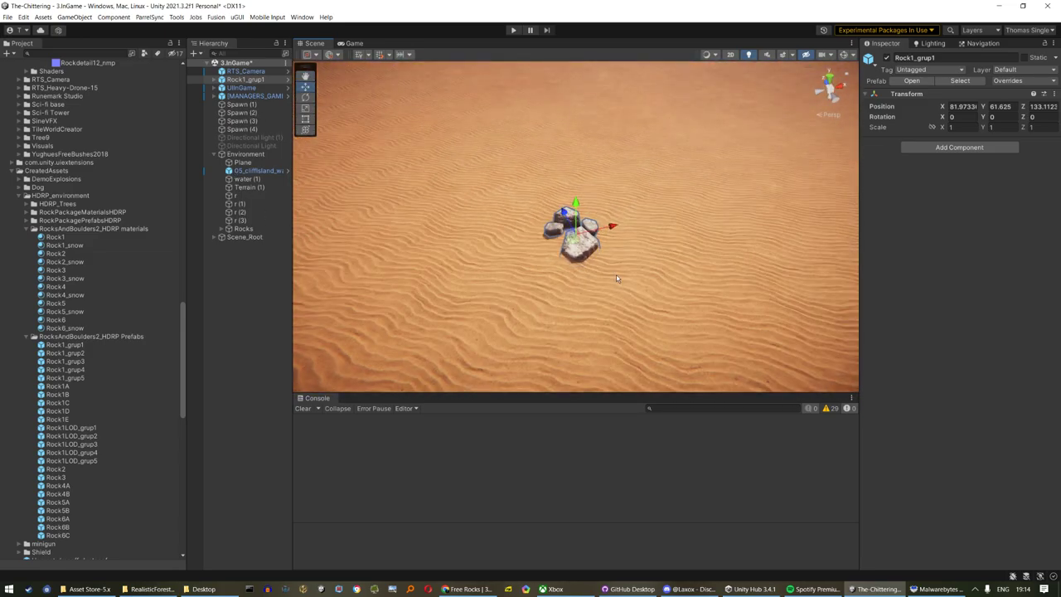
{"action": "scroll", "coordinate": [584, 288], "scroll_direction": "down", "scroll_amount": 2}
{"action": "scroll", "coordinate": [584, 287], "scroll_direction": "down", "scroll_amount": 3}
{"action": "scroll", "coordinate": [618, 287], "scroll_direction": "down", "scroll_amount": 3}
{"action": "scroll", "coordinate": [632, 284], "scroll_direction": "down", "scroll_amount": 3}
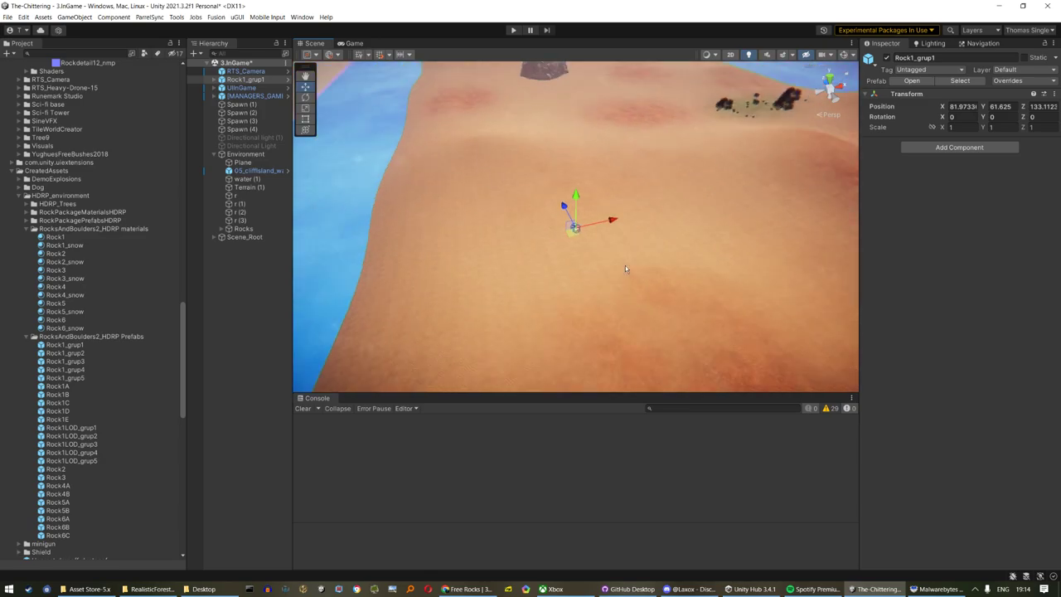
{"action": "middle_click_drag", "start_coordinate": [627, 273], "coordinate": [541, 312]}
{"action": "scroll", "coordinate": [547, 311], "scroll_direction": "up", "scroll_amount": 5}
{"action": "scroll", "coordinate": [580, 310], "scroll_direction": "up", "scroll_amount": 3}
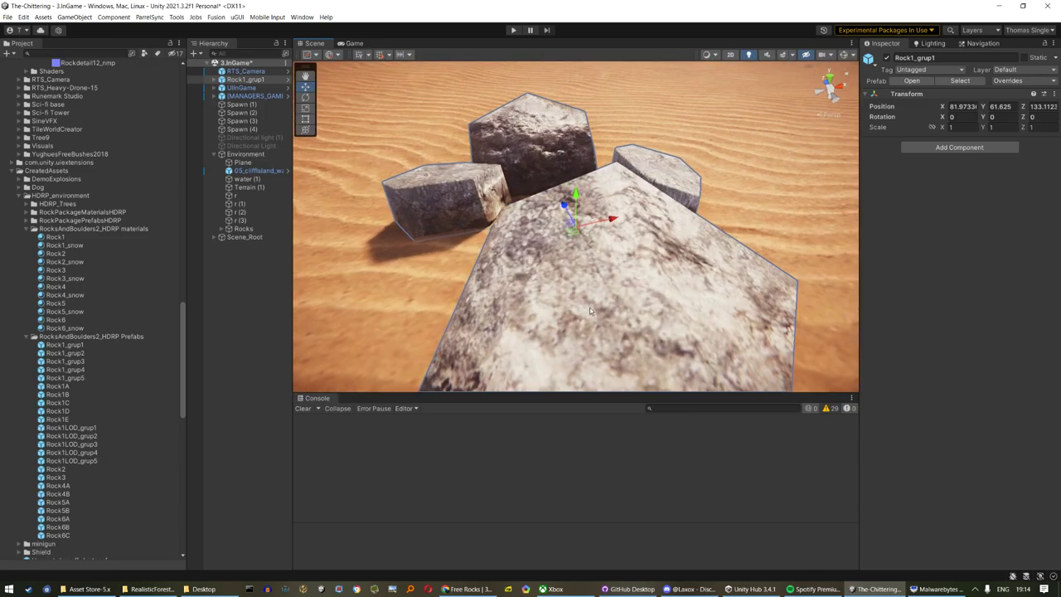
{"action": "scroll", "coordinate": [603, 308], "scroll_direction": "down", "scroll_amount": 1}
{"action": "scroll", "coordinate": [602, 308], "scroll_direction": "down", "scroll_amount": 2}
{"action": "left_click_drag", "start_coordinate": [572, 228], "coordinate": [540, 155]}
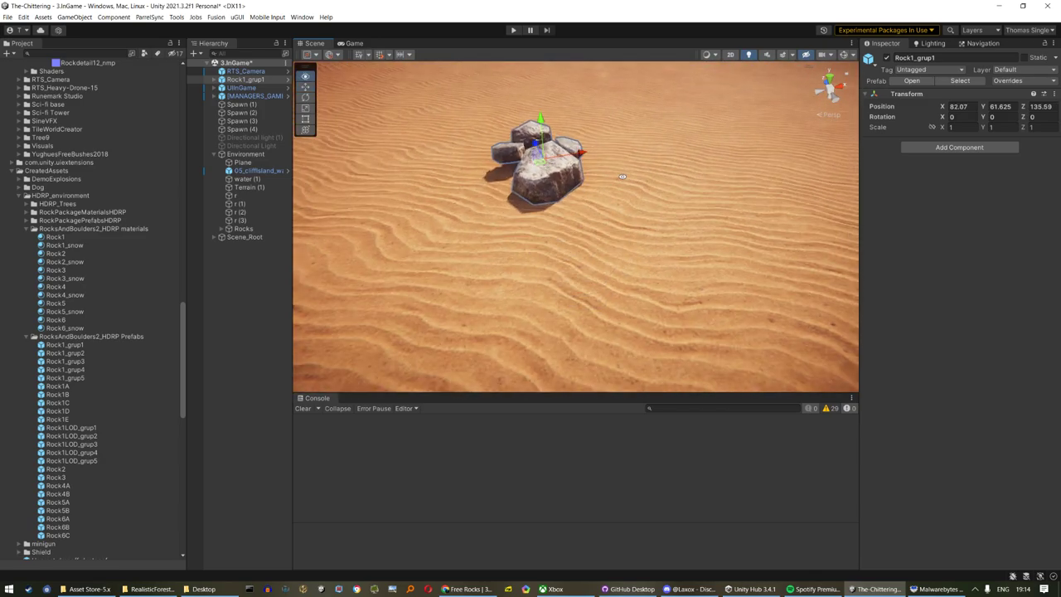
{"action": "right_click_drag", "start_coordinate": [540, 156], "coordinate": [748, 155]}
Give all five rocks in the Rock1_grup2 prefab the HDRP Rock1 material
{"action": "left_click", "coordinate": [80, 354]}
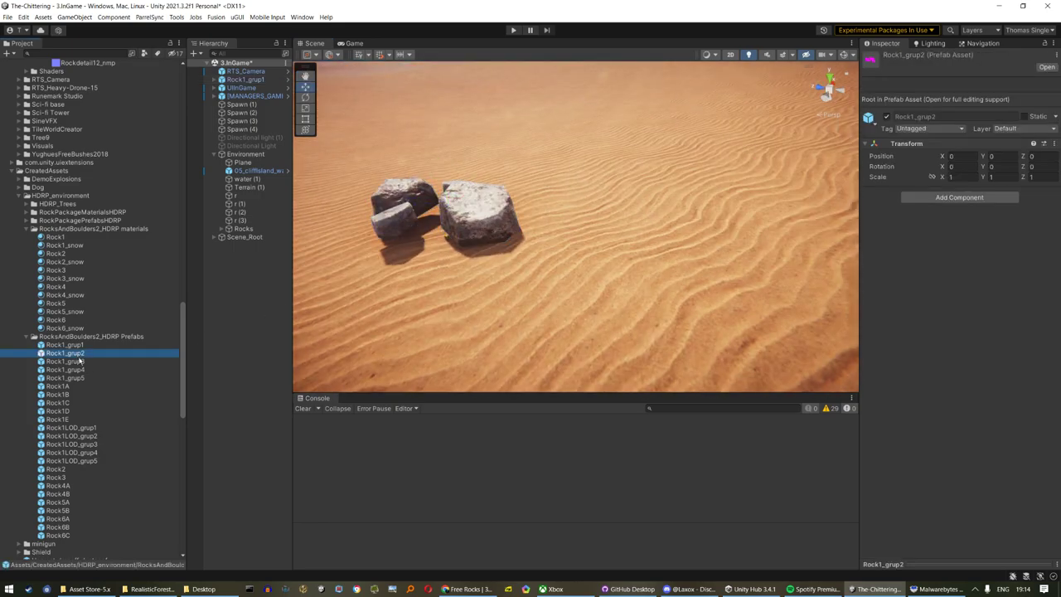
{"action": "left_click", "coordinate": [60, 534], "text": "shift"}
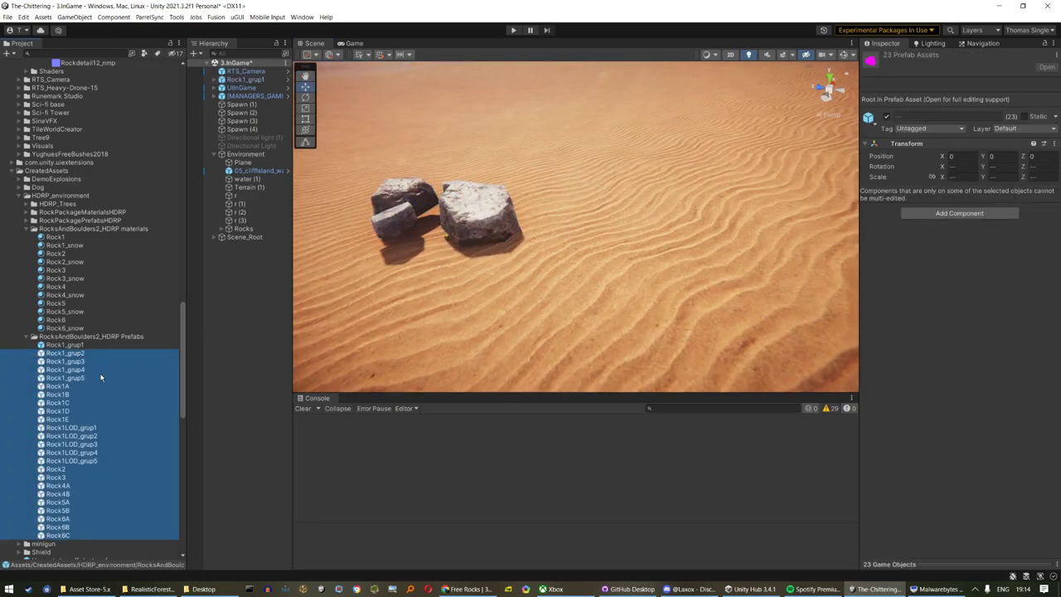
{"action": "left_click", "coordinate": [77, 345]}
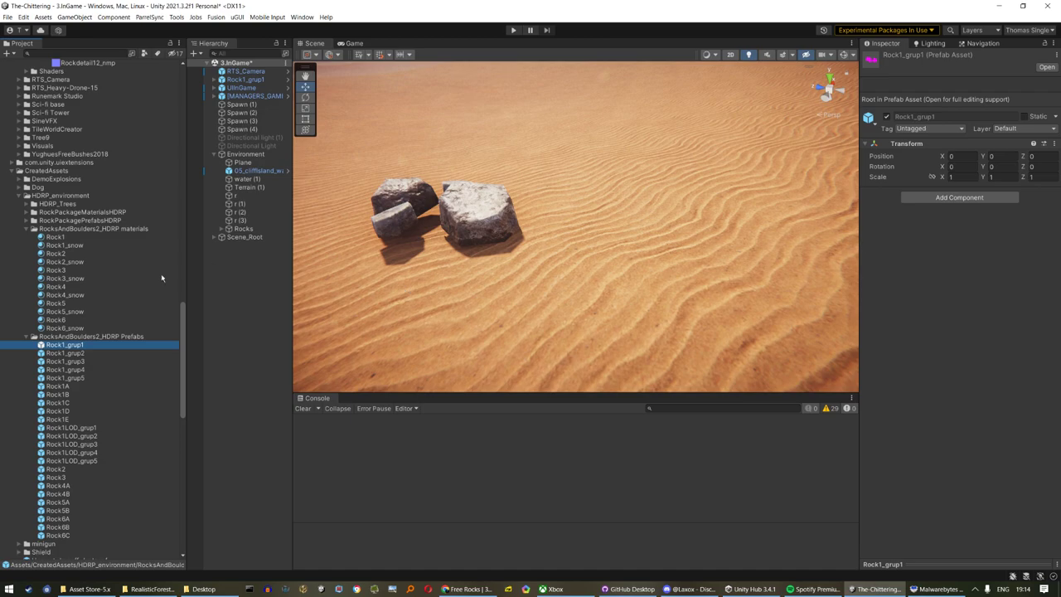
{"action": "double_click", "coordinate": [73, 354]}
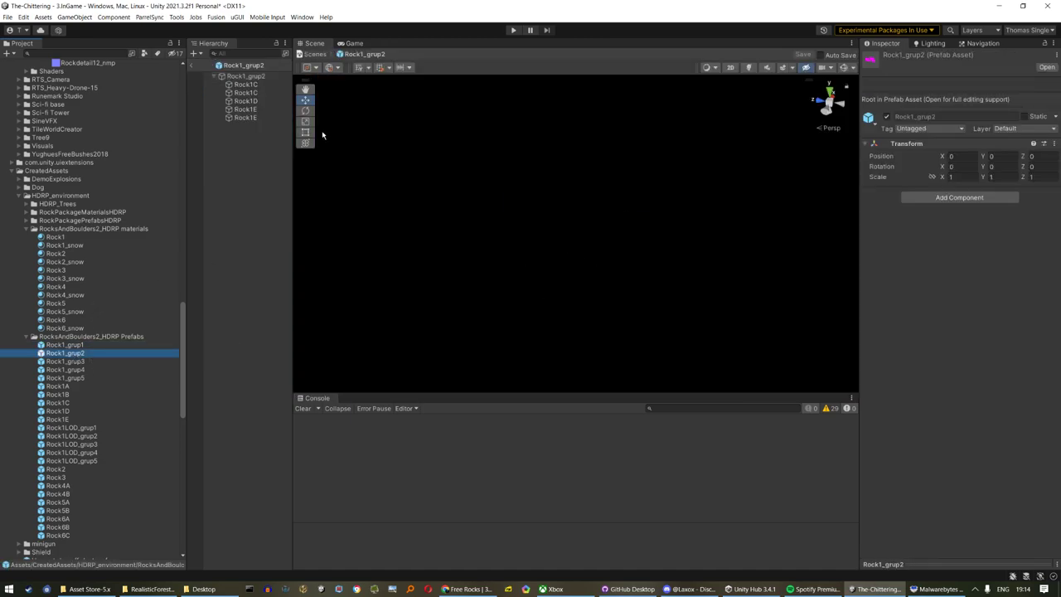
{"action": "left_click", "coordinate": [245, 84]}
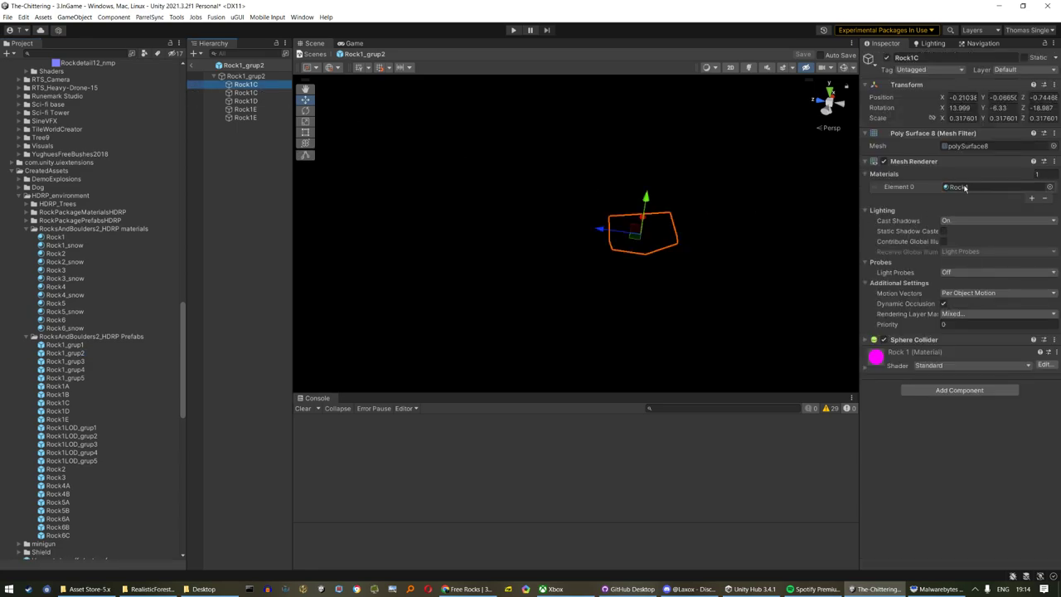
{"action": "left_click", "coordinate": [253, 99]}
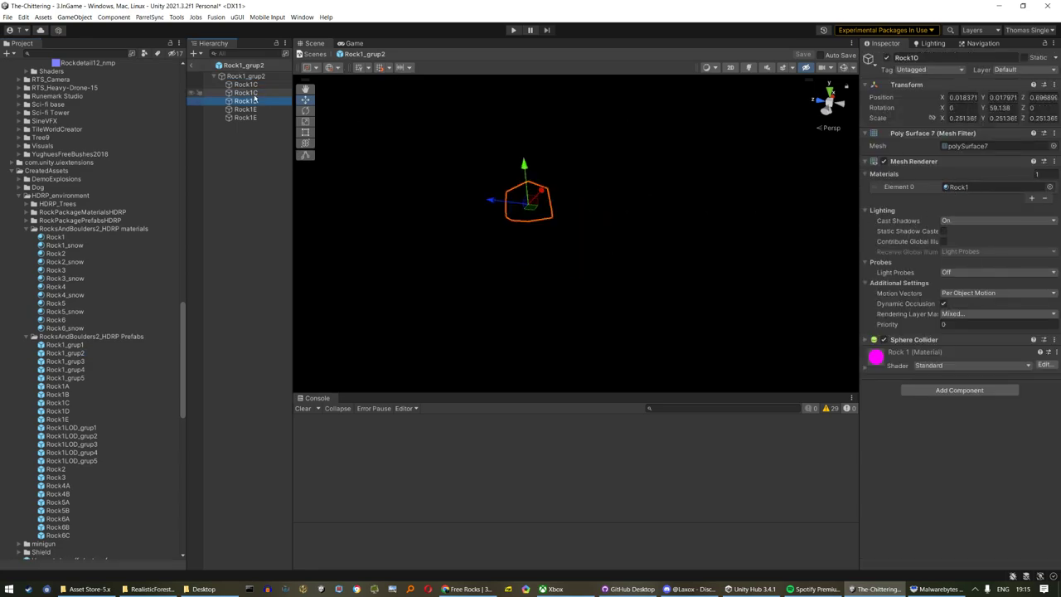
{"action": "left_click", "coordinate": [246, 117]}
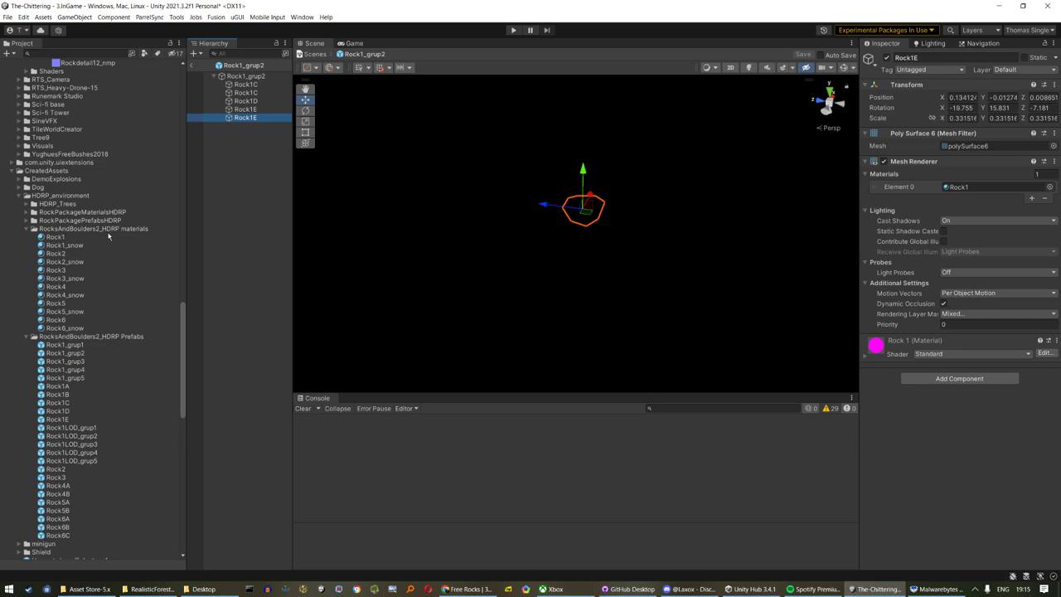
{"action": "key", "text": "shift+Up"}
{"action": "key", "text": "shift+Up"}
{"action": "key", "text": "shift+Up"}
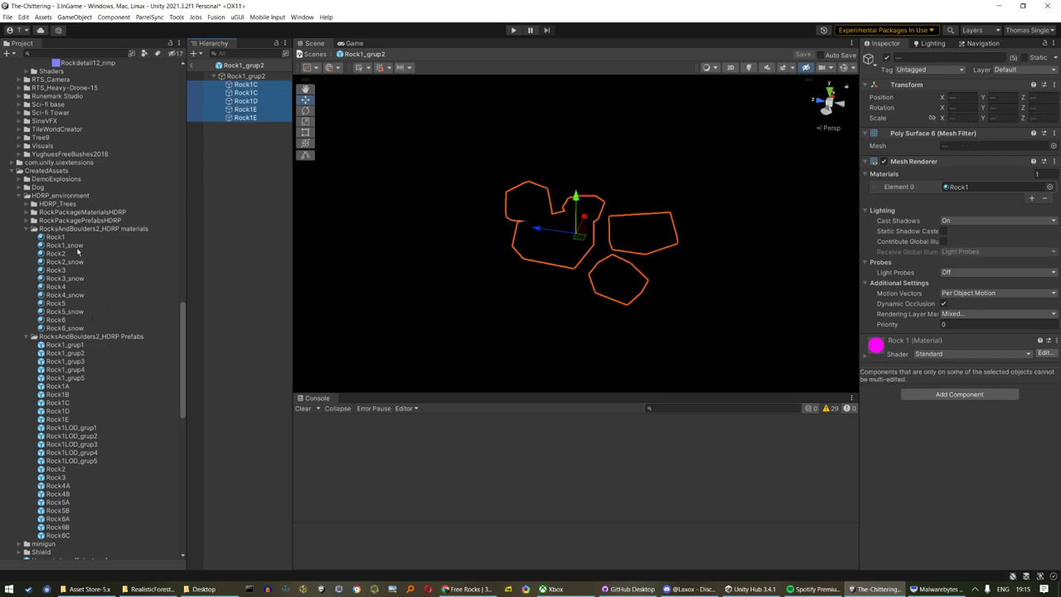
{"action": "left_click_drag", "start_coordinate": [67, 238], "coordinate": [961, 189]}
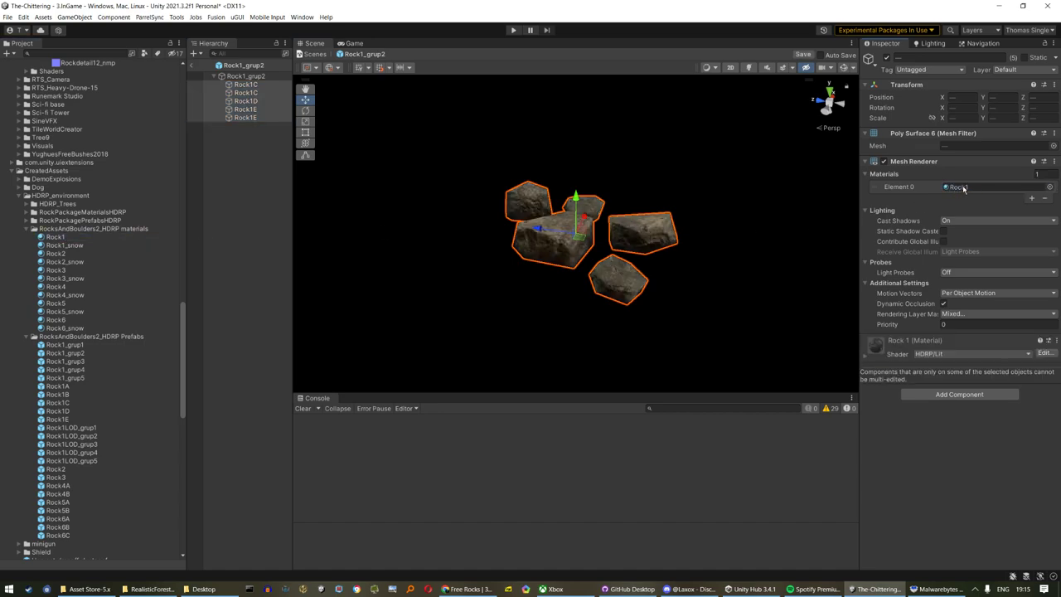
Save Rock1_grup2, then texture and save Rock1_grup3's rocks with the HDRP Rock1 material
{"action": "left_click", "coordinate": [79, 363]}
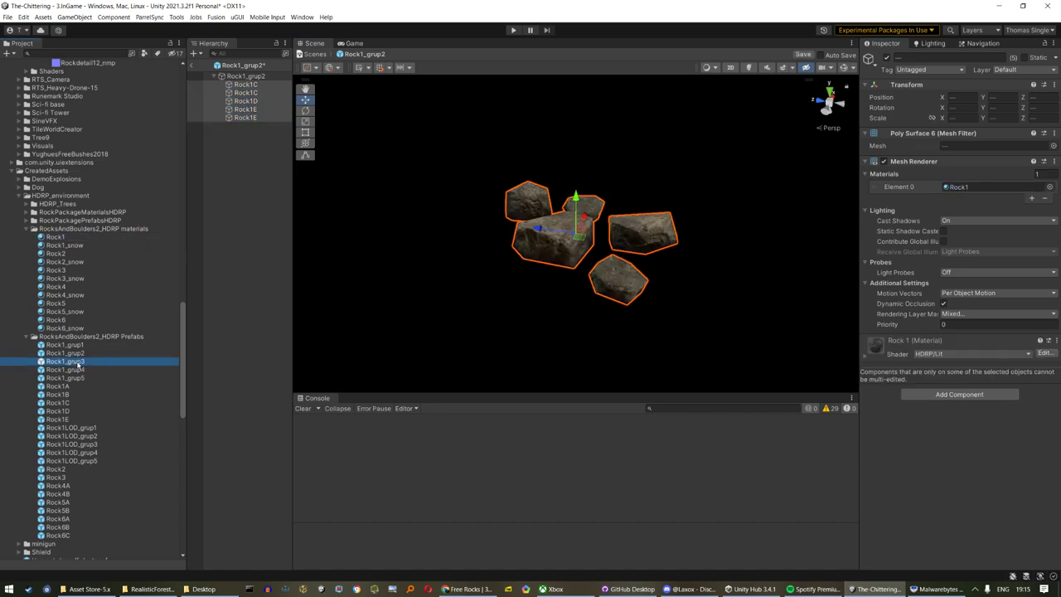
{"action": "left_click", "coordinate": [535, 319]}
{"action": "left_click", "coordinate": [245, 85]}
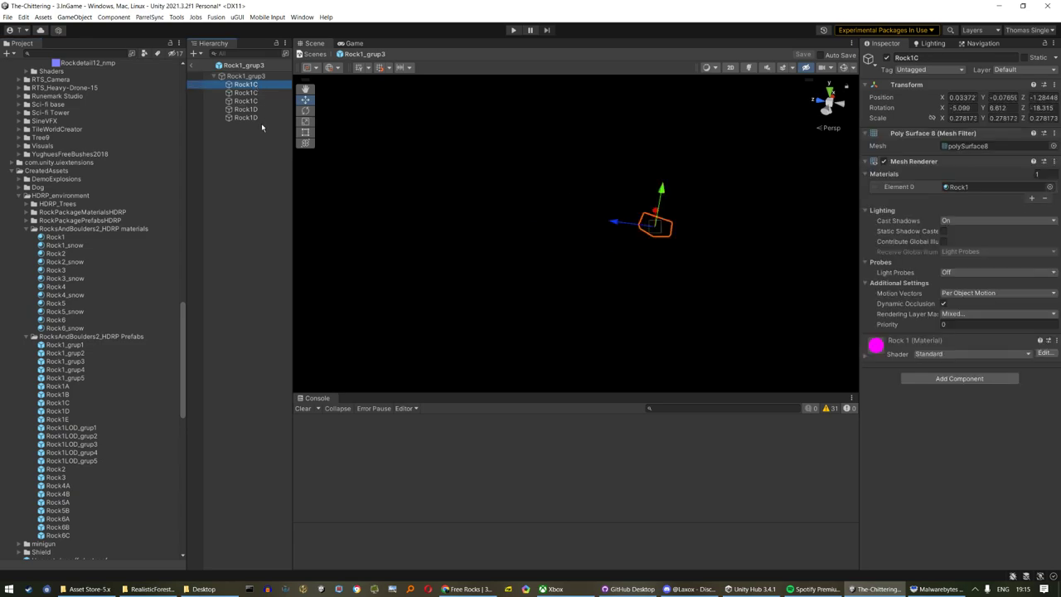
{"action": "left_click", "coordinate": [259, 118], "text": "shift"}
{"action": "left_click_drag", "start_coordinate": [56, 237], "coordinate": [961, 189]}
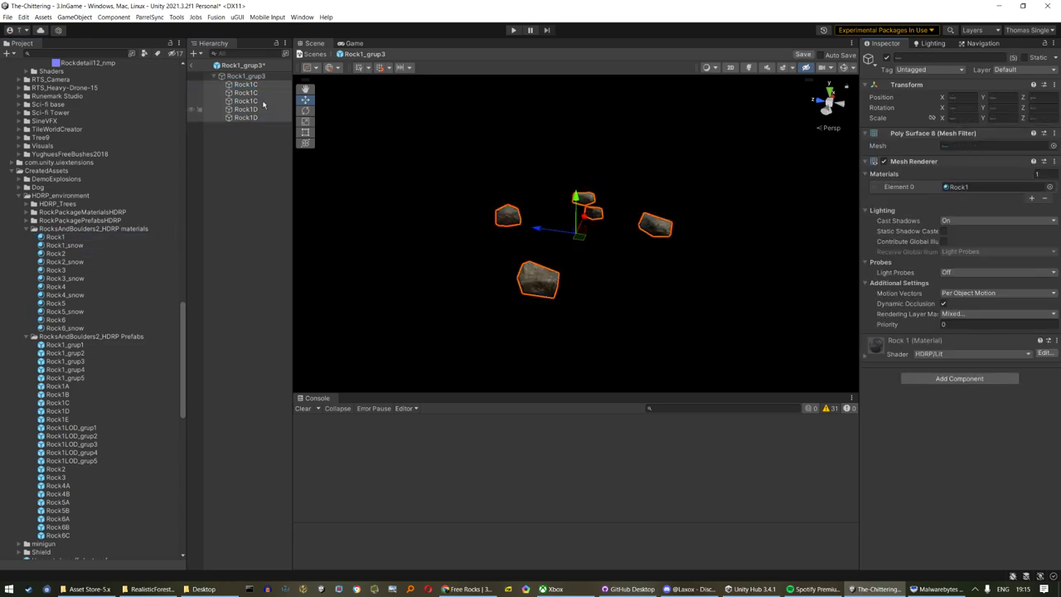
{"action": "key", "text": "ctrl+s"}
{"action": "left_click", "coordinate": [58, 287]}
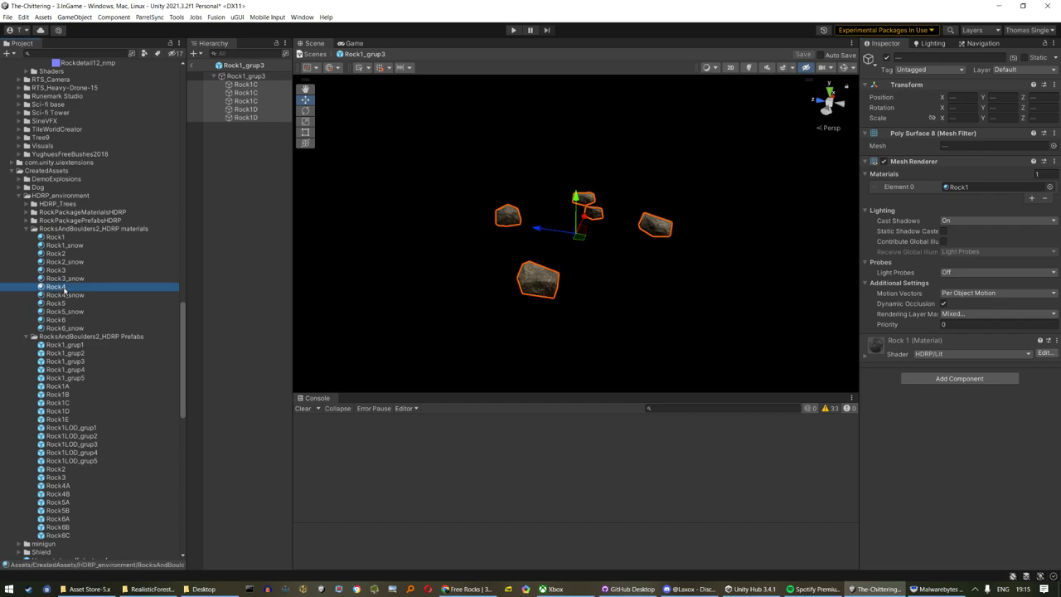
{"action": "left_click", "coordinate": [79, 370]}
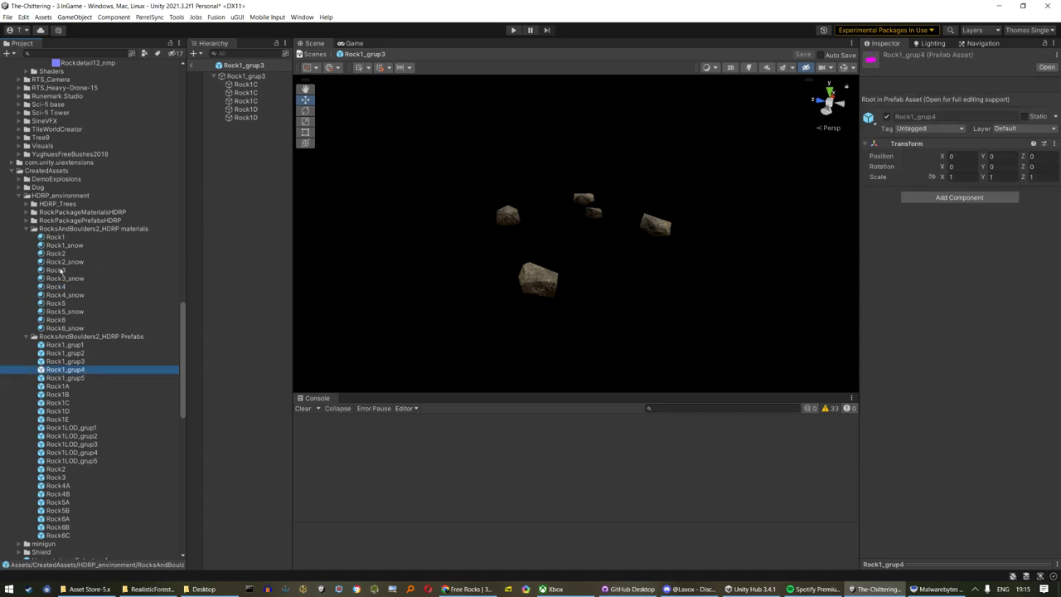
Apply the HDRP Rock1 material to all Rock1_grup4 rocks and save the prefab
{"action": "double_click", "coordinate": [48, 371]}
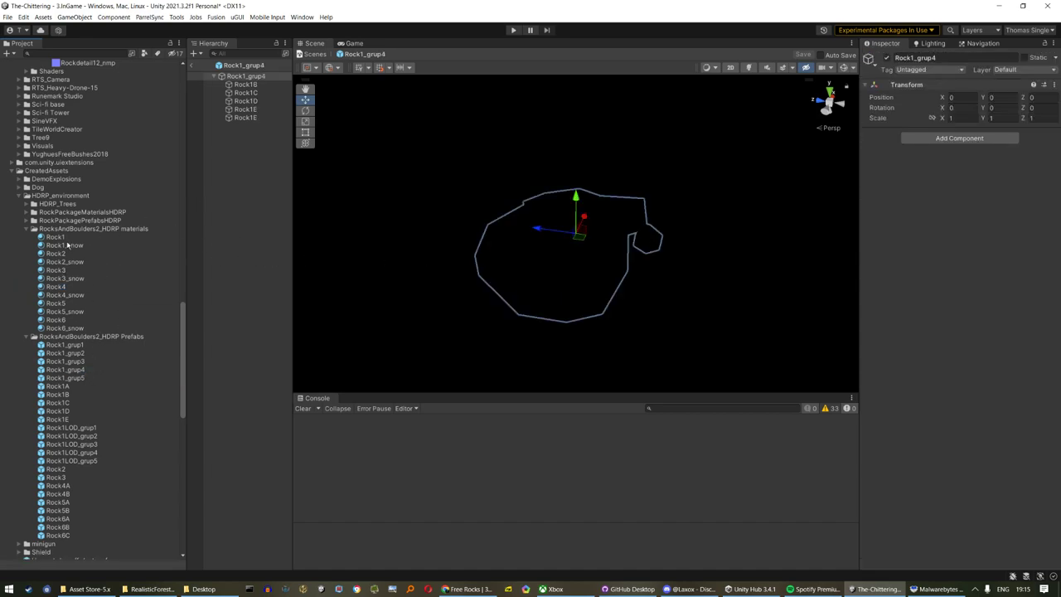
{"action": "left_click", "coordinate": [245, 84]}
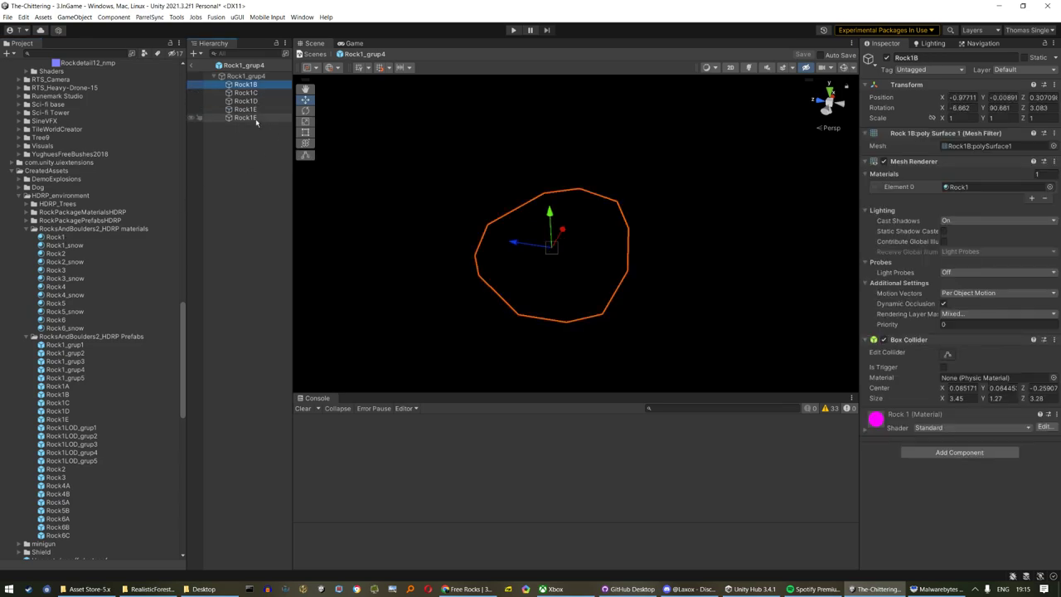
{"action": "left_click", "coordinate": [245, 118], "text": "shift"}
{"action": "left_click_drag", "start_coordinate": [750, 238], "coordinate": [995, 186]}
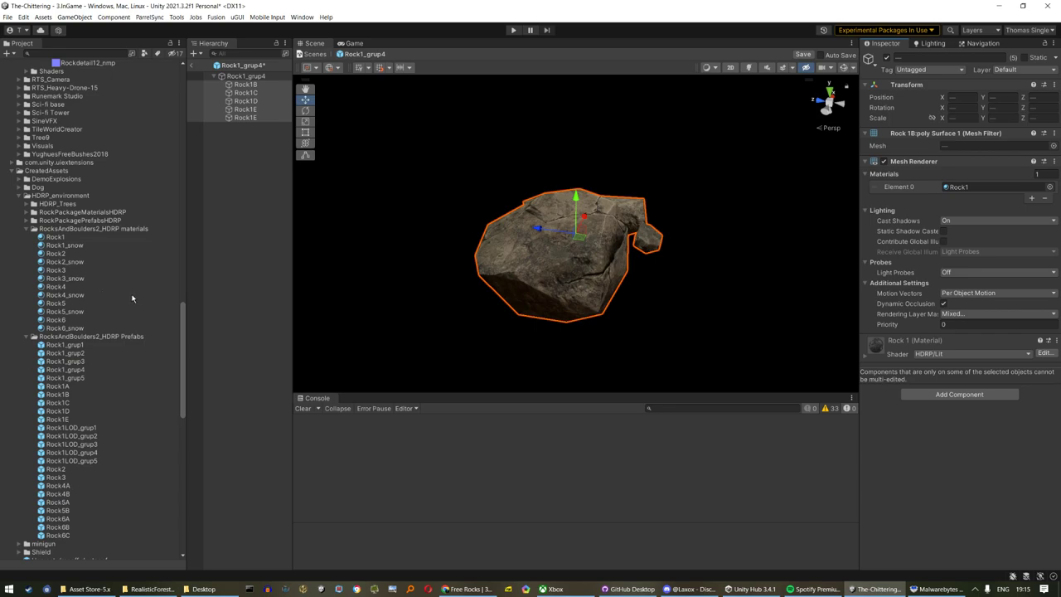
{"action": "key", "text": "ctrl+s"}
Apply the HDRP Rock1 material to all five Rock1_grup5 rocks and save the prefab
{"action": "double_click", "coordinate": [83, 380]}
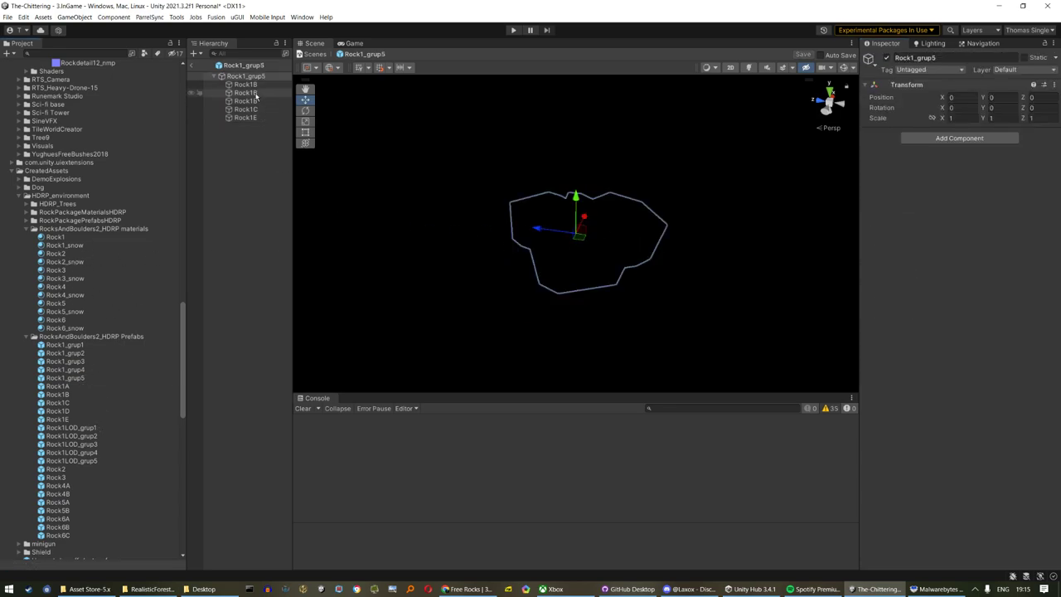
{"action": "left_click", "coordinate": [245, 84]}
{"action": "left_click", "coordinate": [245, 117], "text": "shift"}
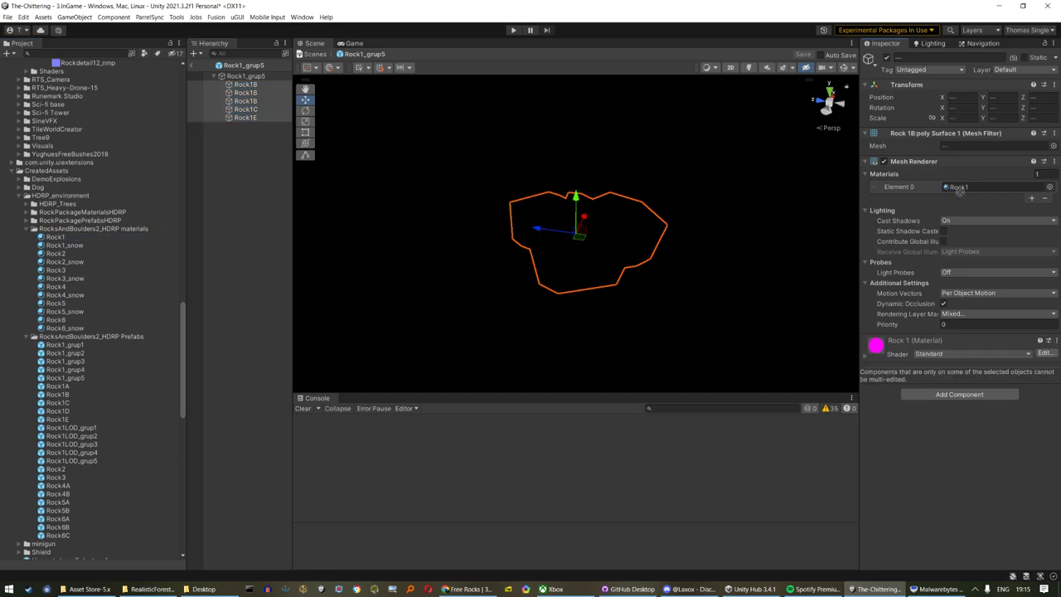
{"action": "left_click_drag", "start_coordinate": [506, 227], "coordinate": [960, 189]}
{"action": "key", "text": "ctrl+s"}
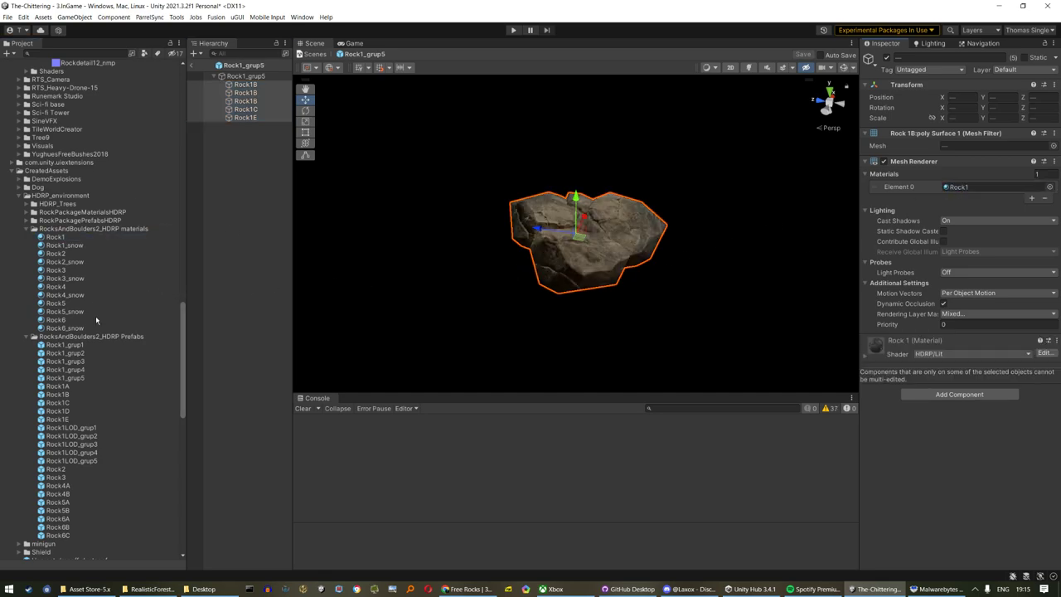
Give the single-rock prefabs Rock1A through Rock1E the HDRP Rock1 material
{"action": "left_click", "coordinate": [73, 386]}
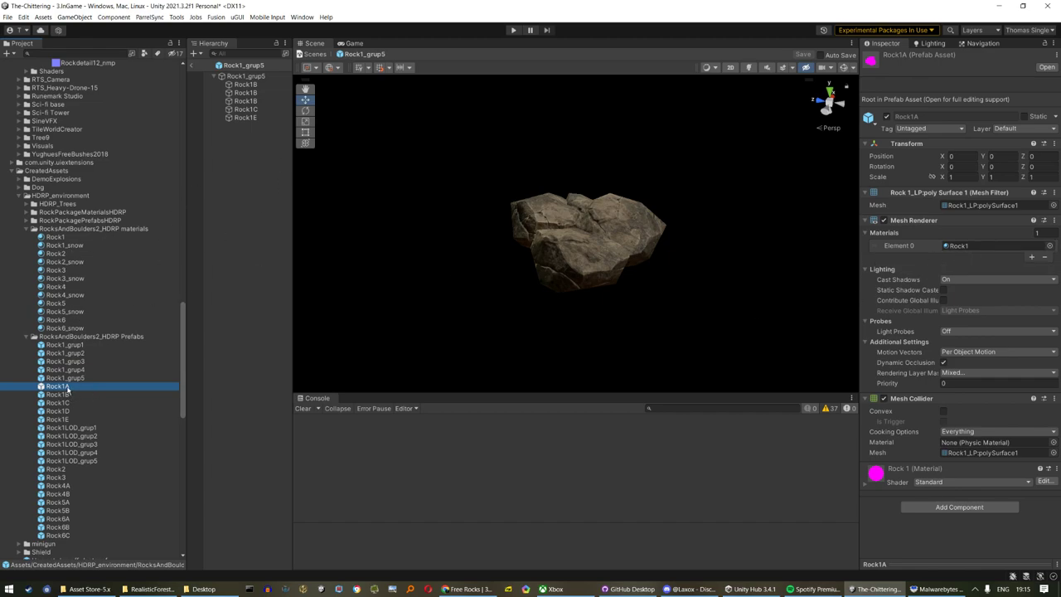
{"action": "left_click_drag", "start_coordinate": [65, 239], "coordinate": [961, 246]}
{"action": "double_click", "coordinate": [74, 395]}
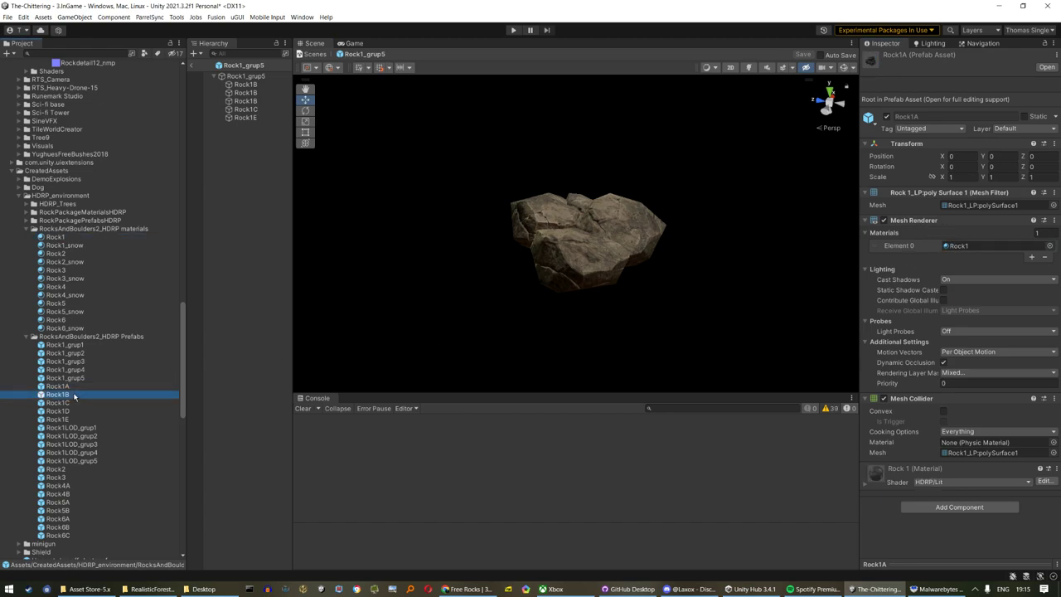
{"action": "left_click", "coordinate": [73, 395]}
{"action": "left_click", "coordinate": [71, 411]}
{"action": "left_click", "coordinate": [72, 395], "text": "shift"}
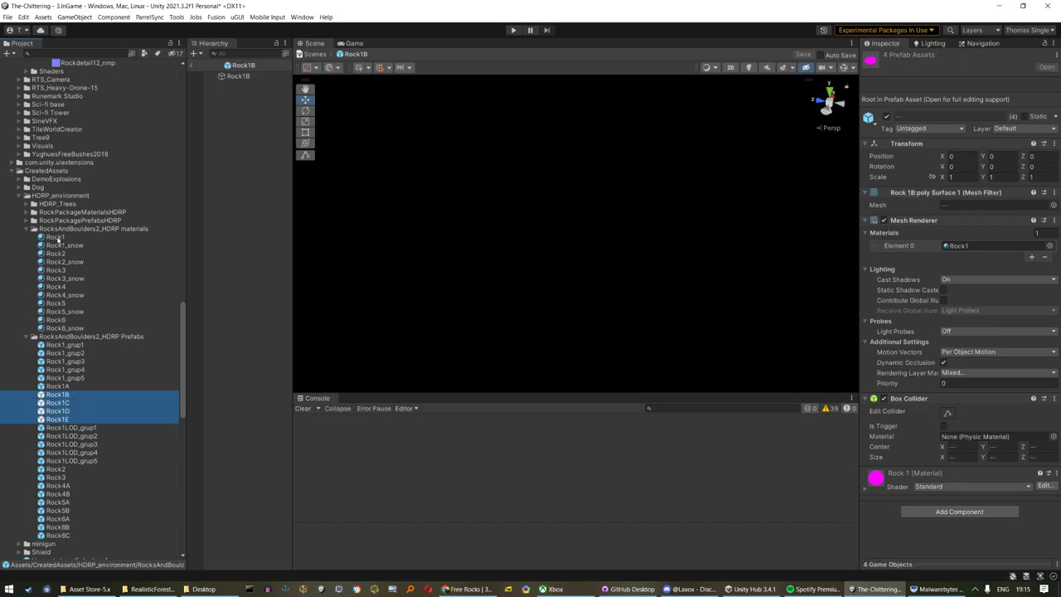
{"action": "left_click_drag", "start_coordinate": [56, 237], "coordinate": [961, 246]}
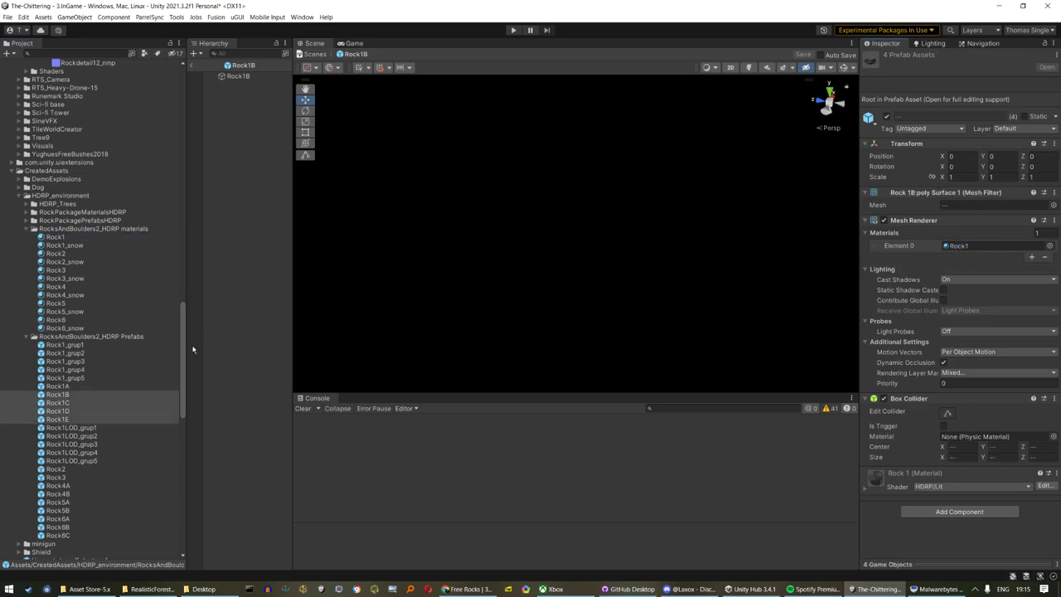
{"action": "left_click", "coordinate": [93, 428]}
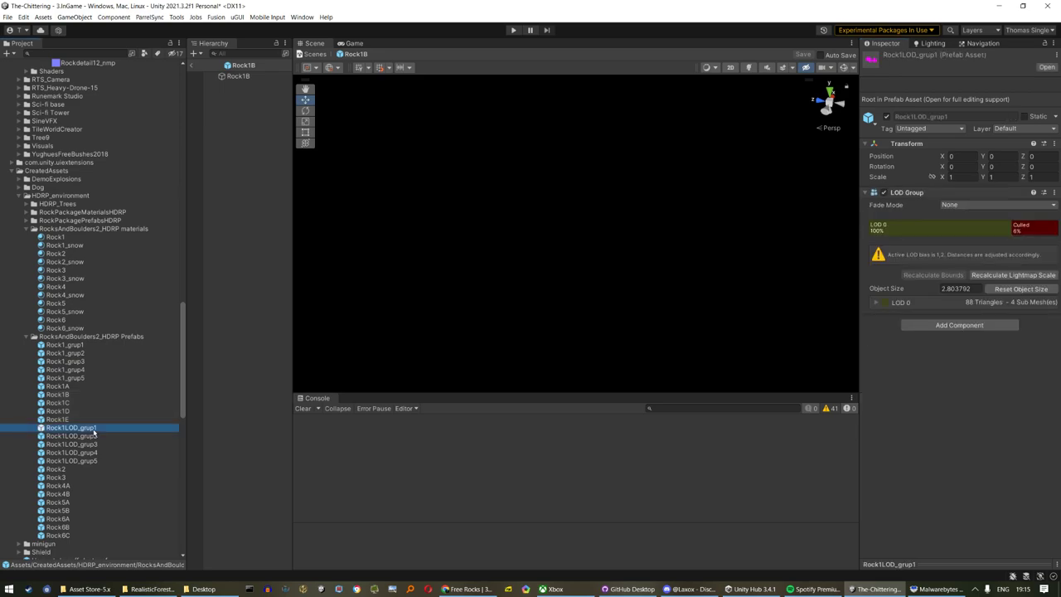
Apply the HDRP Rock1 material to the rocks in Rock1LOD_grup1 and Rock1LOD_grup2, saving them
{"action": "double_click", "coordinate": [94, 428]}
{"action": "left_click", "coordinate": [253, 92]}
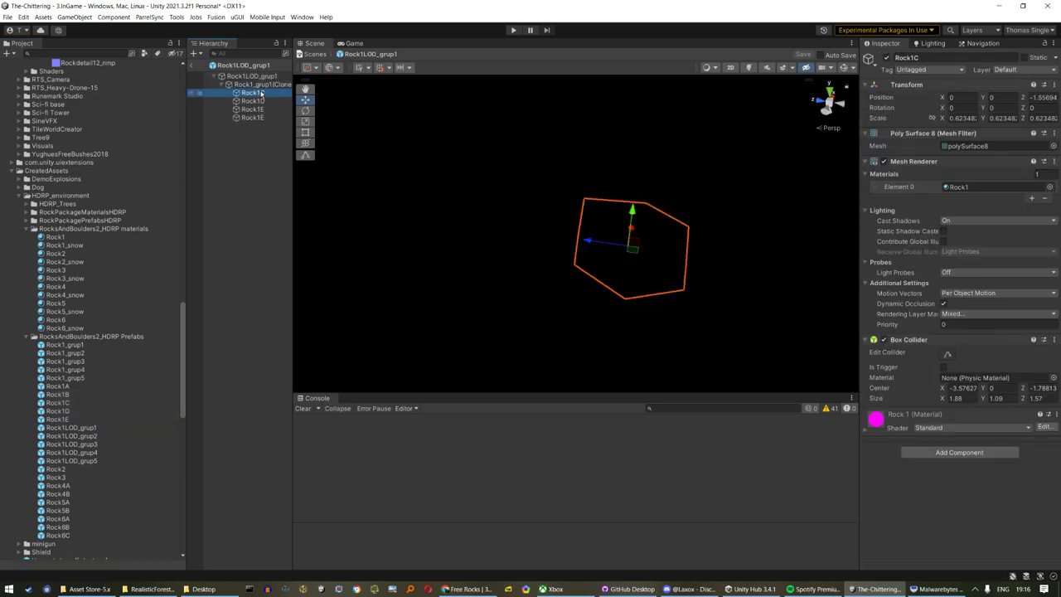
{"action": "left_click", "coordinate": [253, 100]}
{"action": "left_click", "coordinate": [253, 92], "text": "shift"}
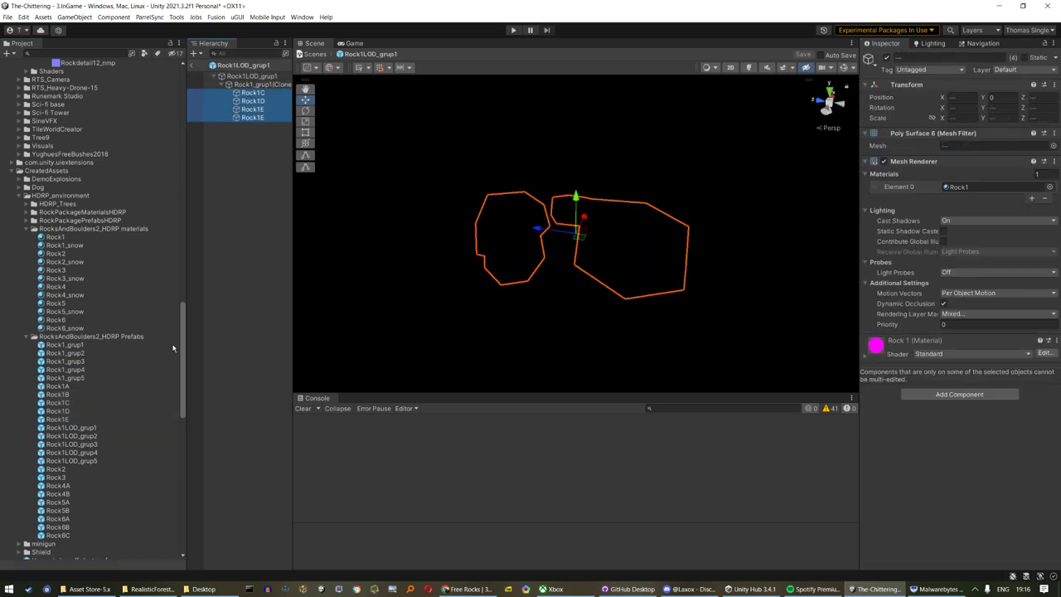
{"action": "scroll", "coordinate": [129, 380], "scroll_direction": "down", "scroll_amount": 1}
{"action": "scroll", "coordinate": [126, 369], "scroll_direction": "down", "scroll_amount": 1}
{"action": "left_click_drag", "start_coordinate": [66, 207], "coordinate": [990, 187]}
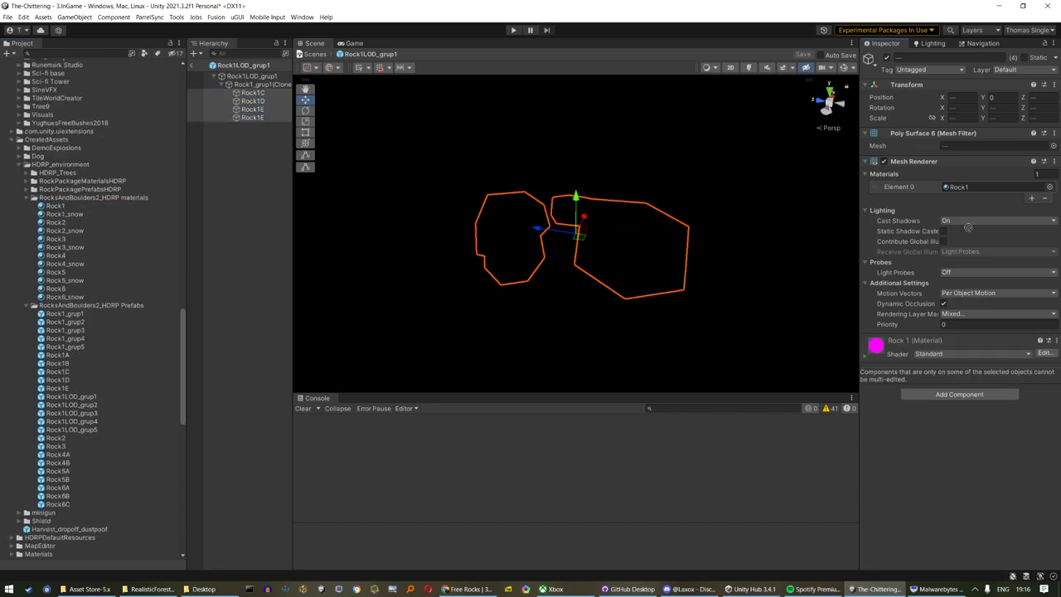
{"action": "left_click", "coordinate": [83, 405]}
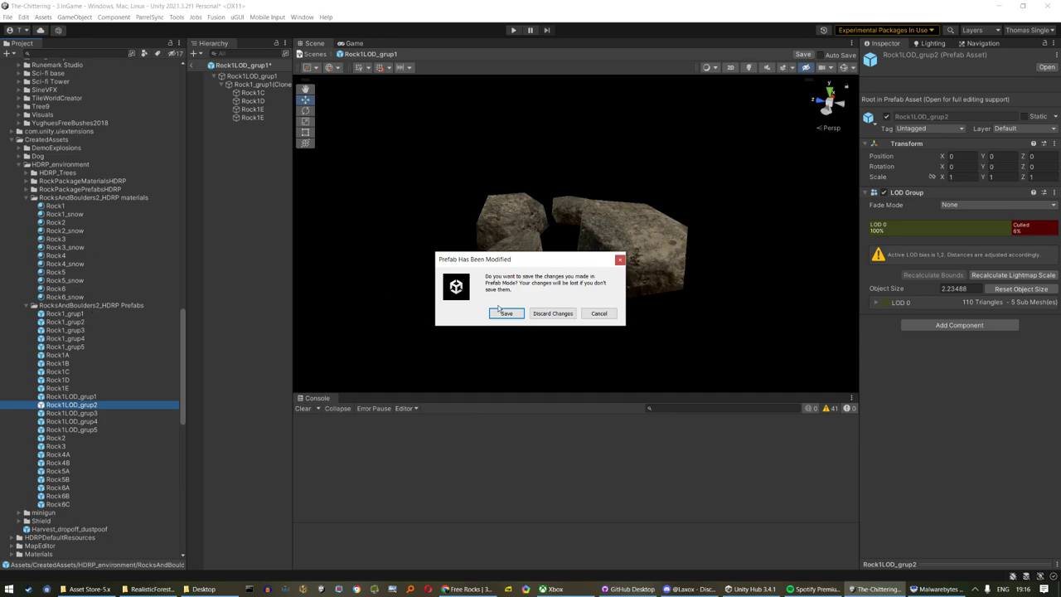
{"action": "left_click", "coordinate": [502, 311]}
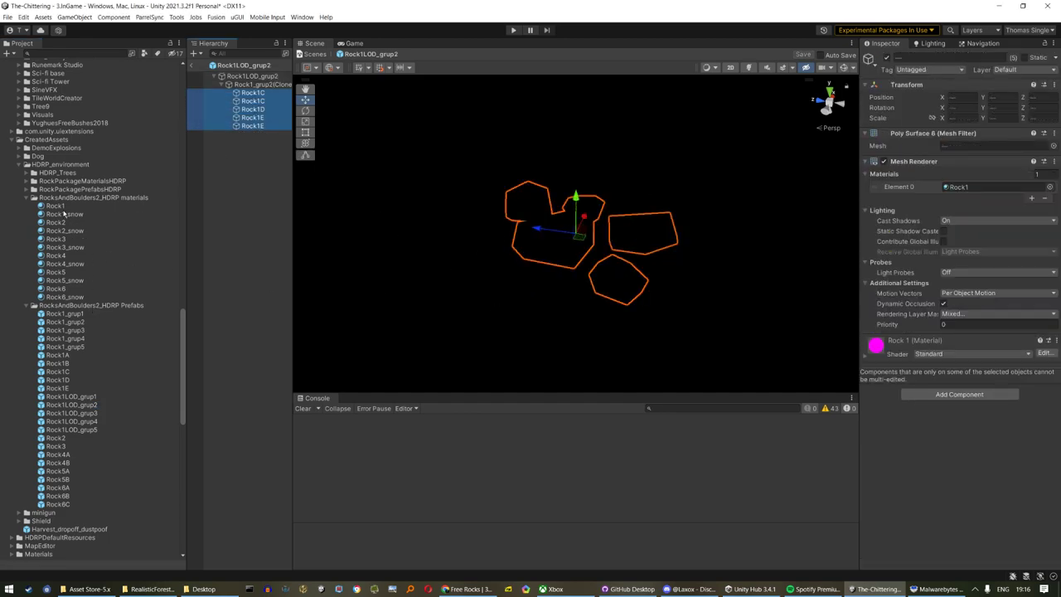
{"action": "left_click_drag", "start_coordinate": [62, 209], "coordinate": [991, 187]}
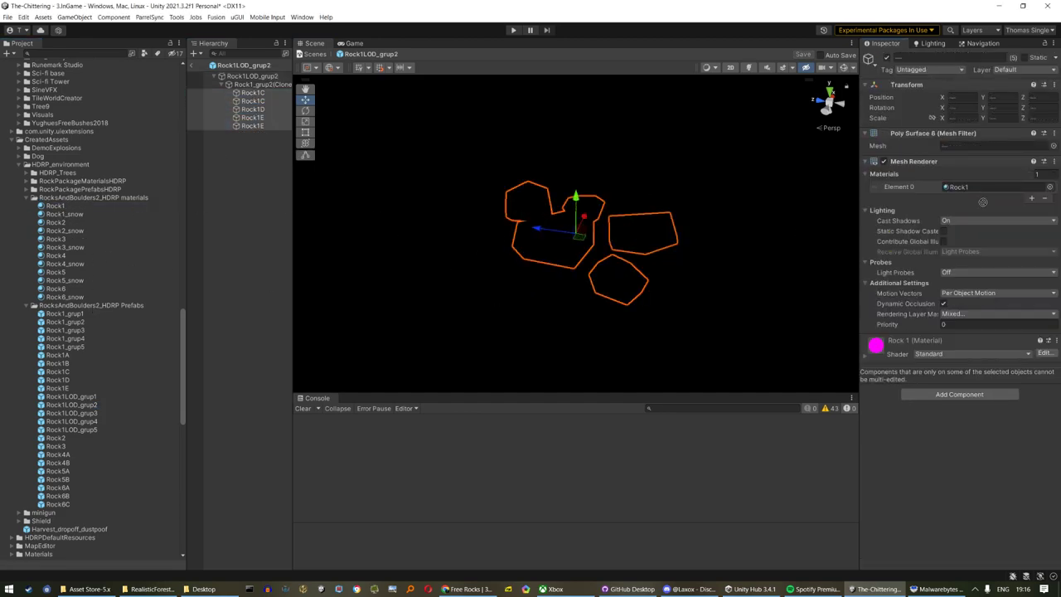
Apply the HDRP Rock1 material to the rocks in Rock1LOD_grup3 and Rock1LOD_grup4
{"action": "double_click", "coordinate": [93, 412]}
{"action": "key", "text": "Return"}
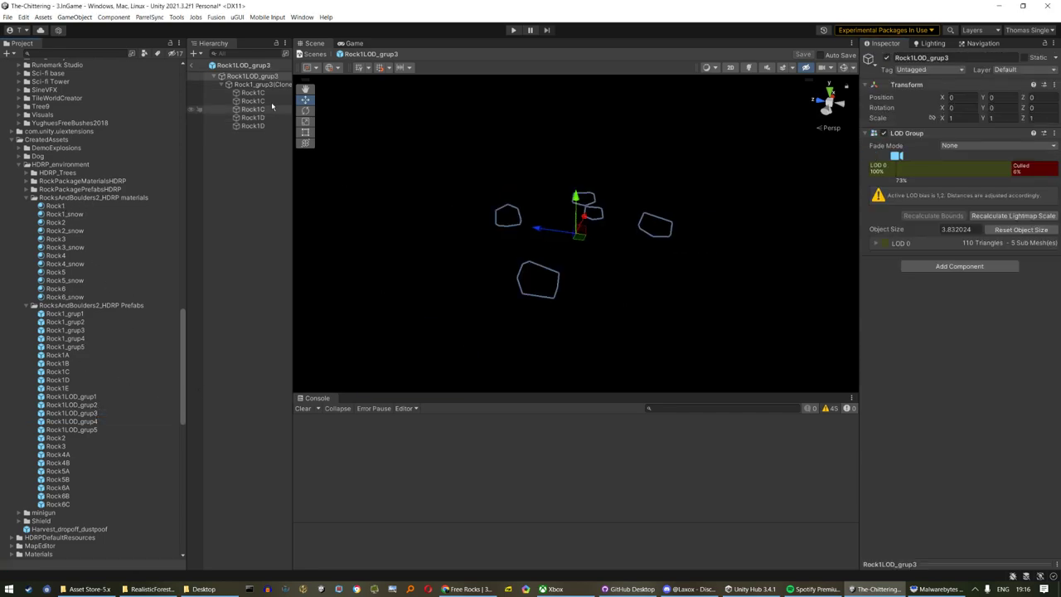
{"action": "left_click", "coordinate": [253, 92]}
{"action": "left_click", "coordinate": [252, 125], "text": "shift"}
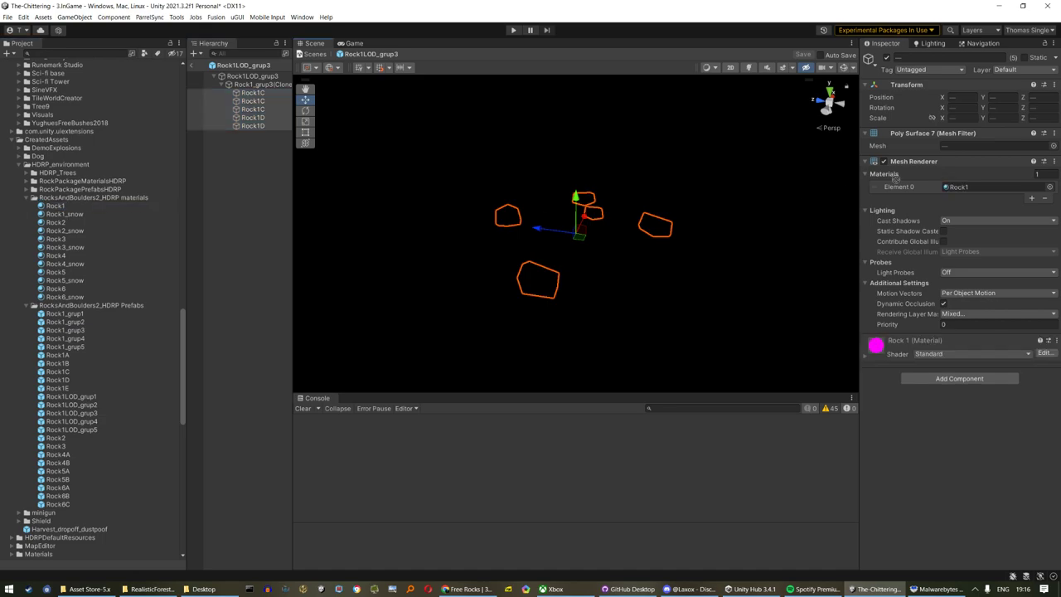
{"action": "left_click_drag", "start_coordinate": [64, 212], "coordinate": [990, 187]}
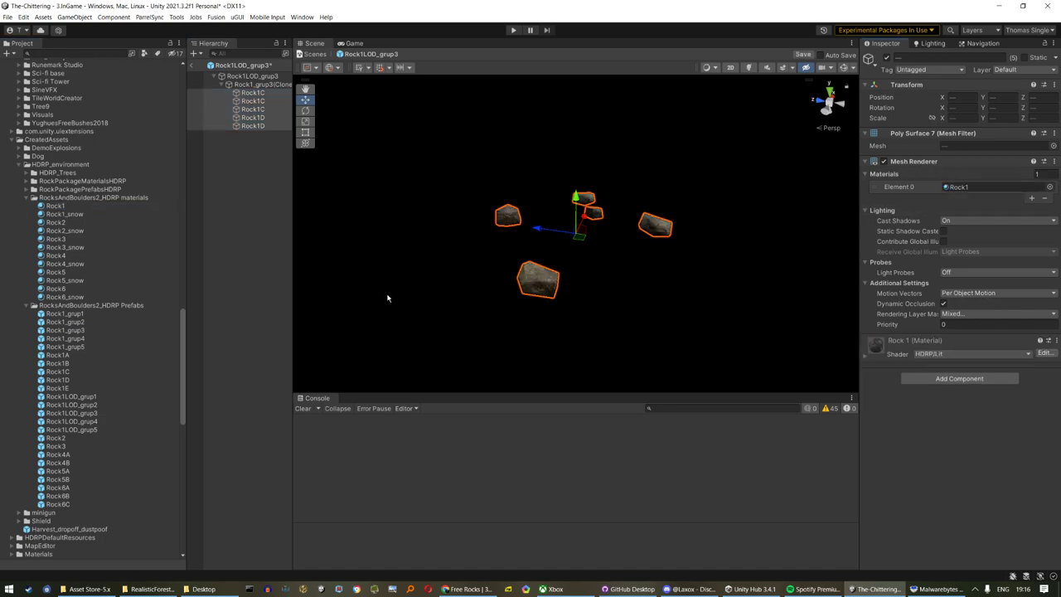
{"action": "double_click", "coordinate": [88, 420]}
{"action": "left_click", "coordinate": [254, 94]}
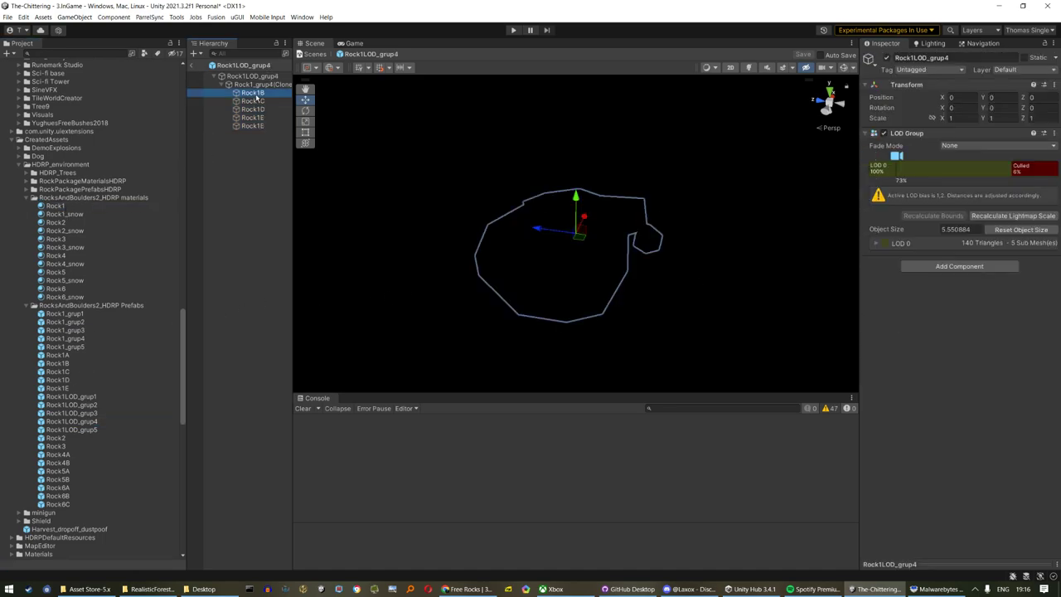
{"action": "left_click", "coordinate": [252, 125], "text": "shift"}
{"action": "left_click_drag", "start_coordinate": [65, 206], "coordinate": [978, 192]}
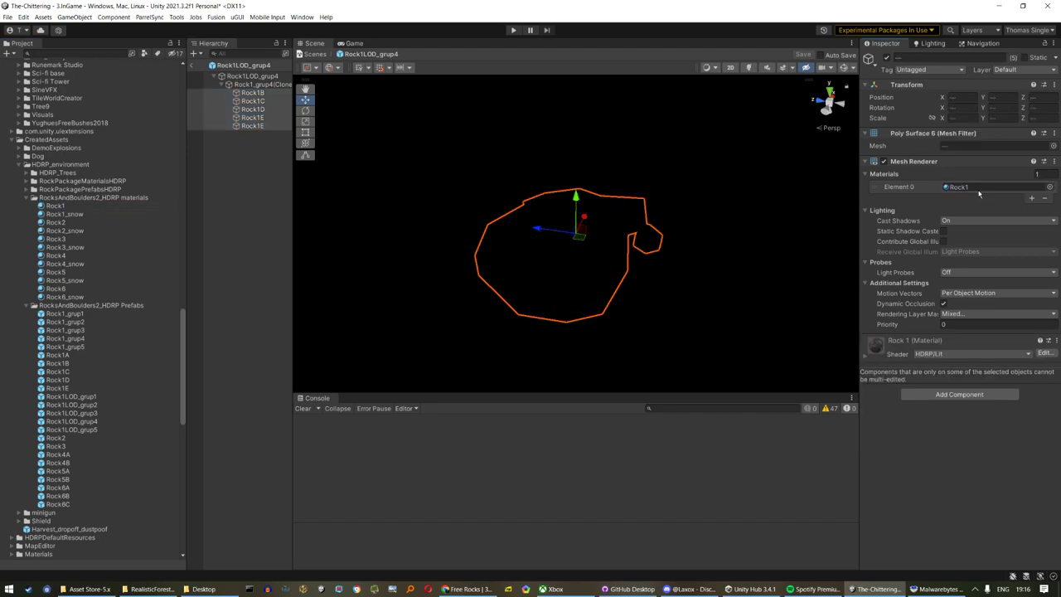
{"action": "double_click", "coordinate": [78, 429]}
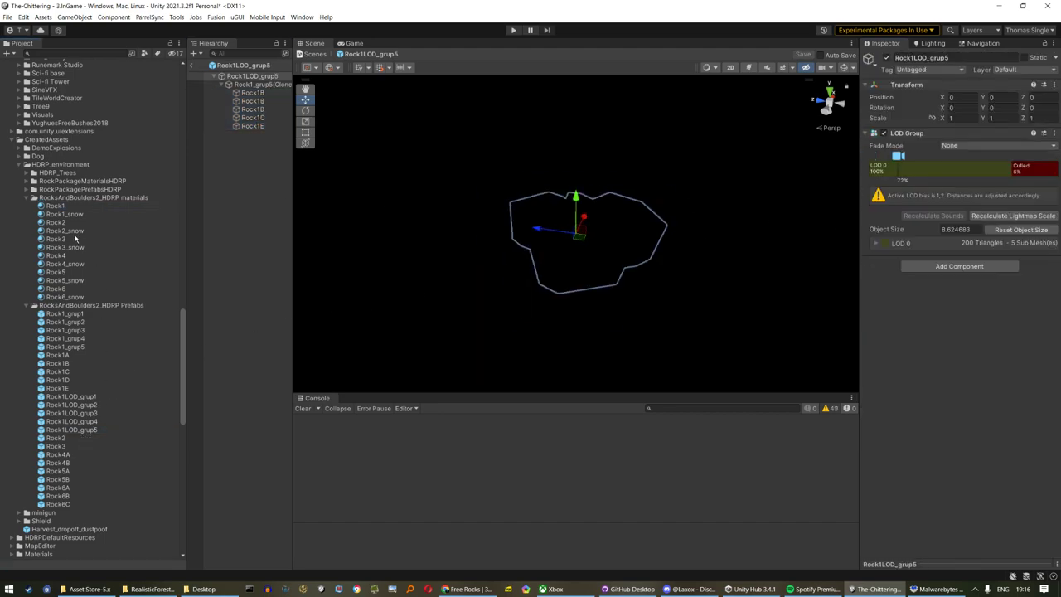
Apply the HDRP Rock1 material to Element 0 of Rock1LOD_grup5's Rock1B–Rock1E rocks
{"action": "left_click", "coordinate": [253, 92]}
{"action": "left_click", "coordinate": [253, 126], "text": "shift"}
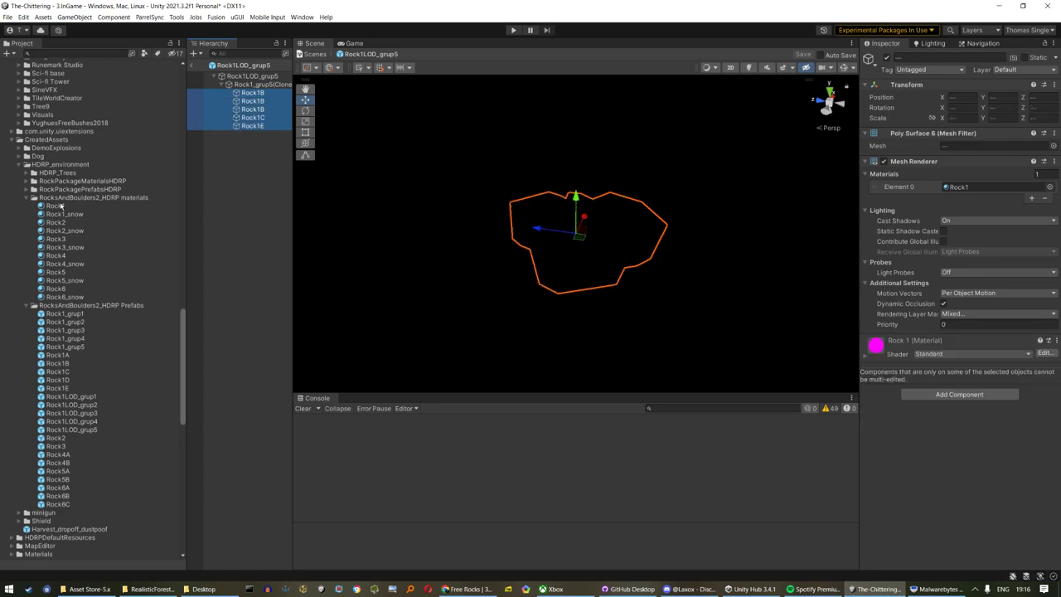
{"action": "left_click_drag", "start_coordinate": [55, 206], "coordinate": [968, 187]}
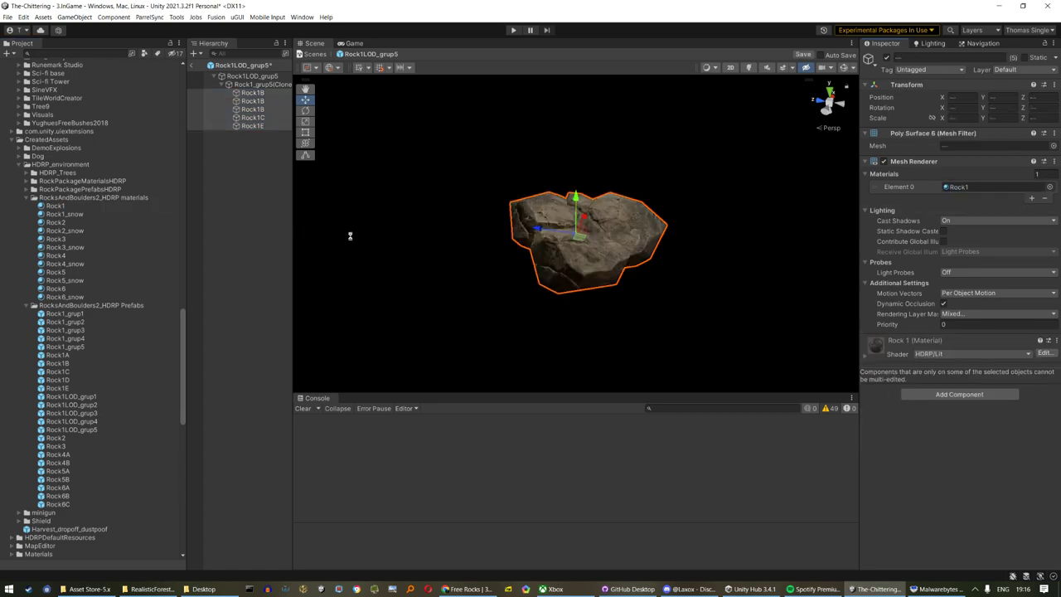
Open the Rock2 prefab for editing and step through the prefab list down to Rock5A and back
{"action": "double_click", "coordinate": [62, 438]}
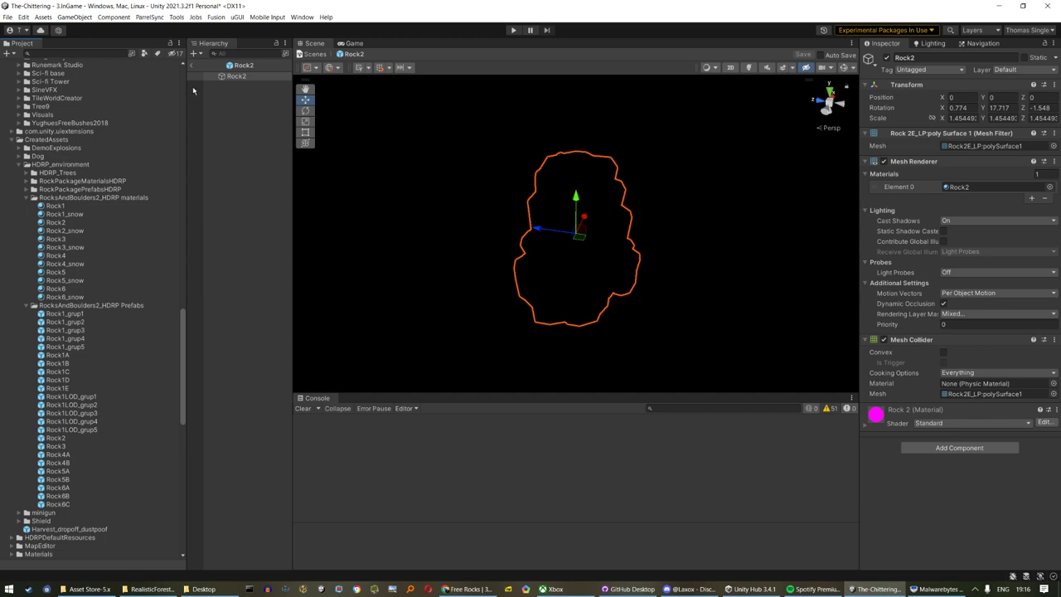
{"action": "left_click", "coordinate": [60, 440]}
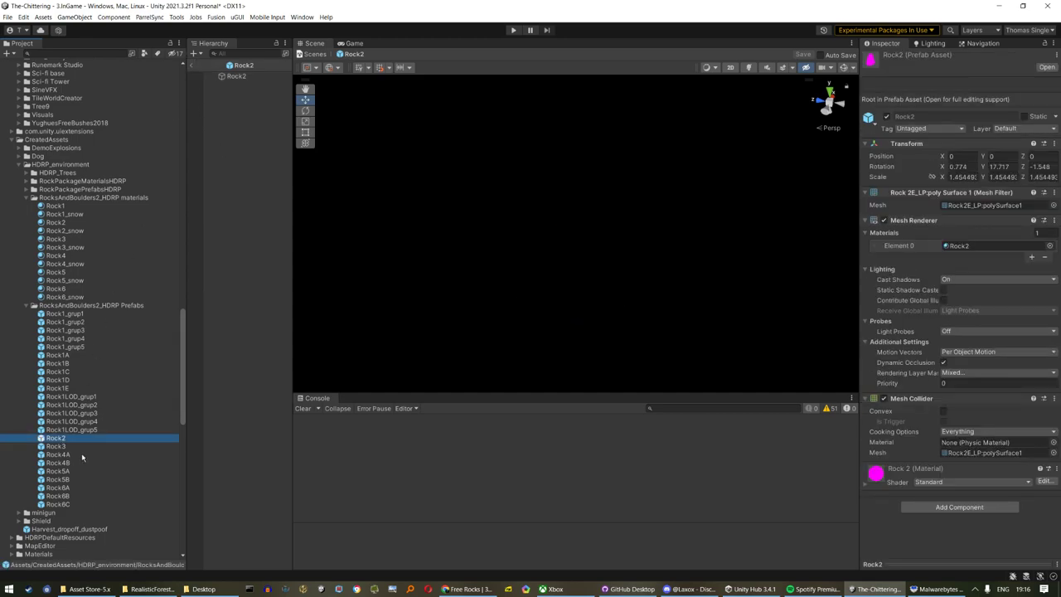
{"action": "key", "text": "Down"}
{"action": "key", "text": "Down"}
{"action": "key", "text": "Down"}
{"action": "key", "text": "Down"}
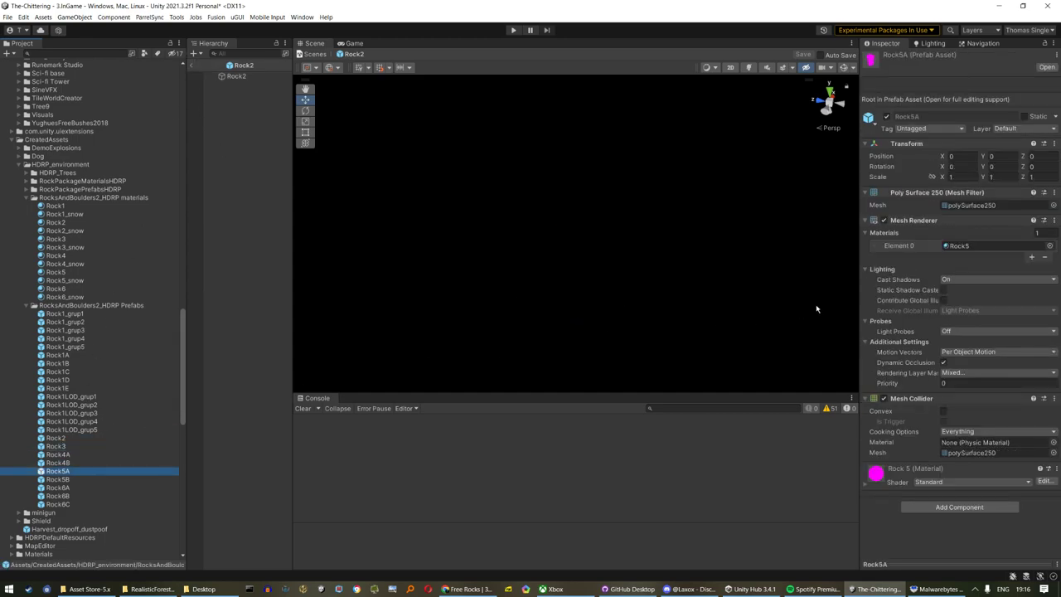
{"action": "key", "text": "Up"}
{"action": "key", "text": "Up"}
{"action": "key", "text": "Up"}
{"action": "key", "text": "Up"}
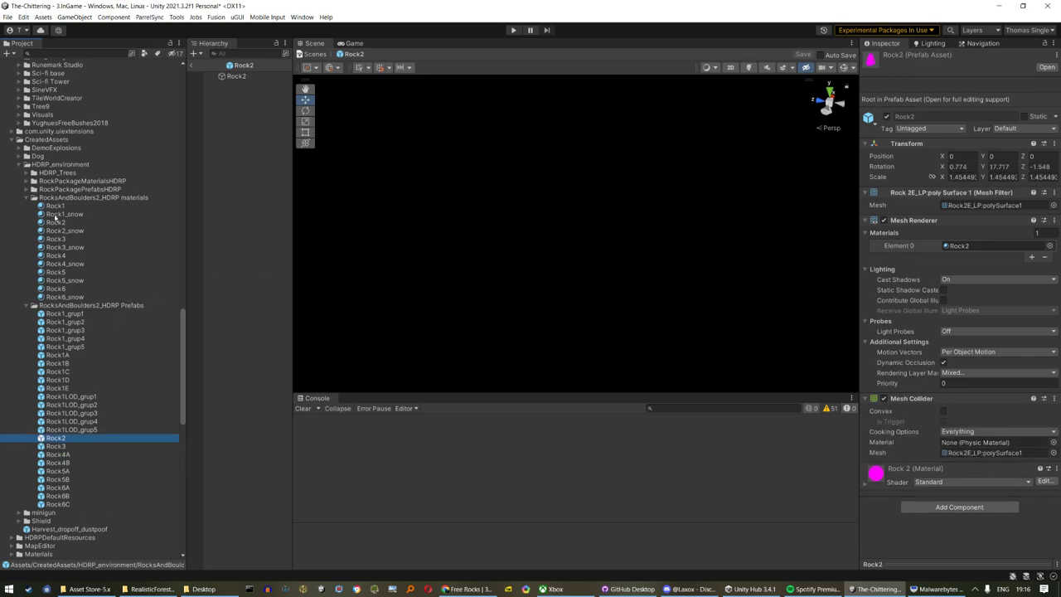
Inspect the Standard-shader Rock2, Rock3 and Rock4 materials
{"action": "left_click", "coordinate": [61, 222]}
{"action": "left_click", "coordinate": [63, 240]}
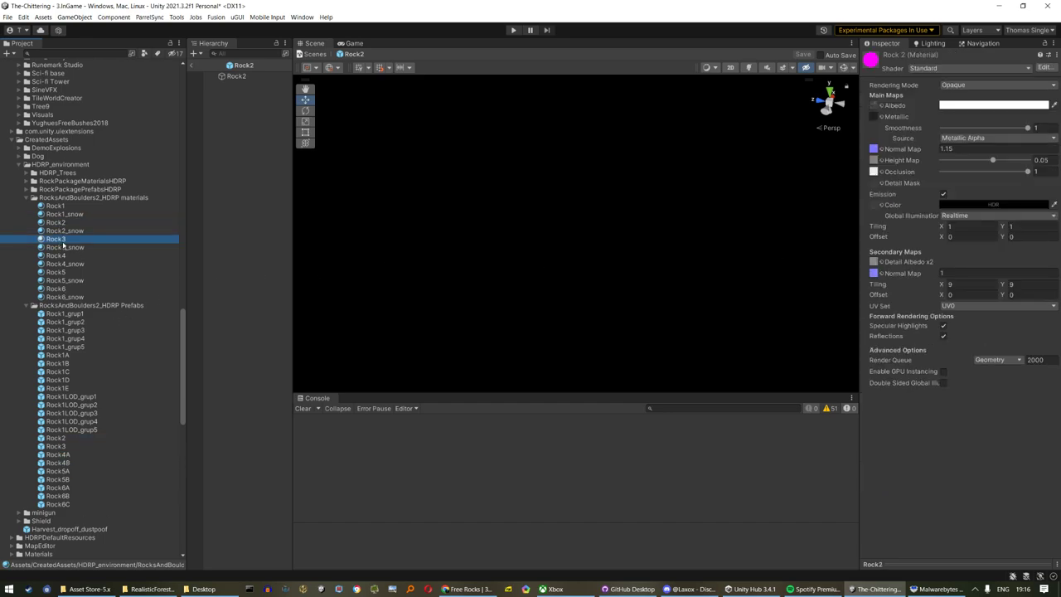
{"action": "left_click", "coordinate": [73, 257]}
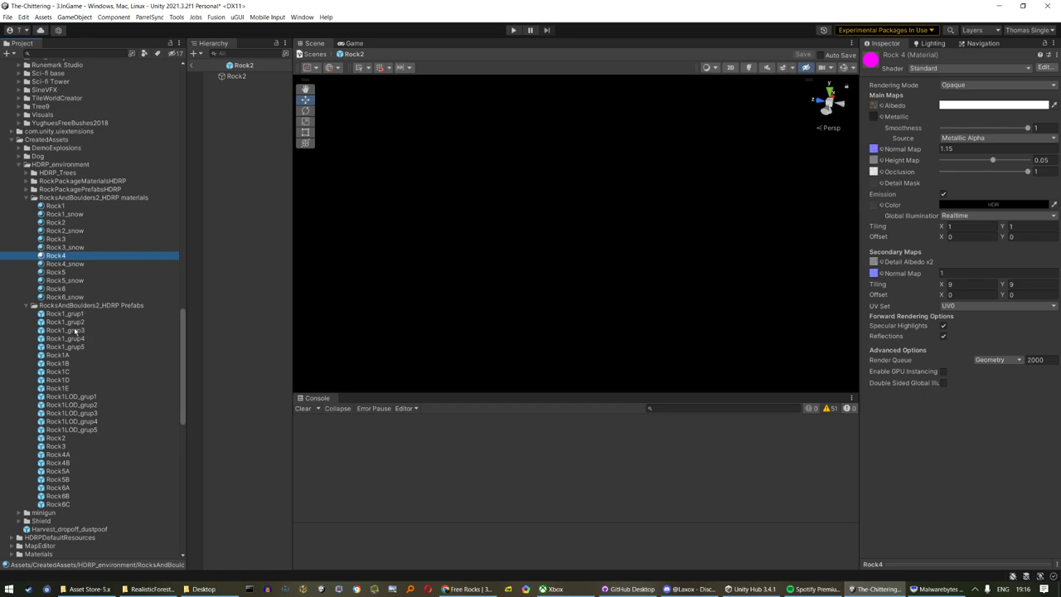
{"action": "scroll", "coordinate": [74, 329], "scroll_direction": "up", "scroll_amount": 3}
{"action": "scroll", "coordinate": [79, 331], "scroll_direction": "up", "scroll_amount": 4}
{"action": "scroll", "coordinate": [79, 348], "scroll_direction": "down", "scroll_amount": 2}
{"action": "scroll", "coordinate": [73, 364], "scroll_direction": "down", "scroll_amount": 1}
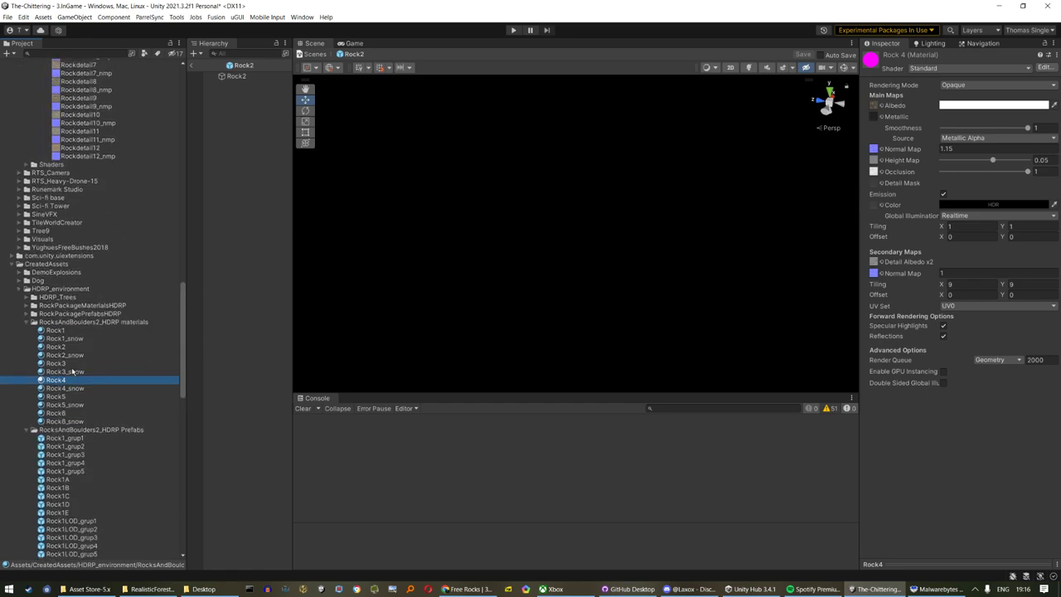
{"action": "scroll", "coordinate": [73, 371], "scroll_direction": "down", "scroll_amount": 2}
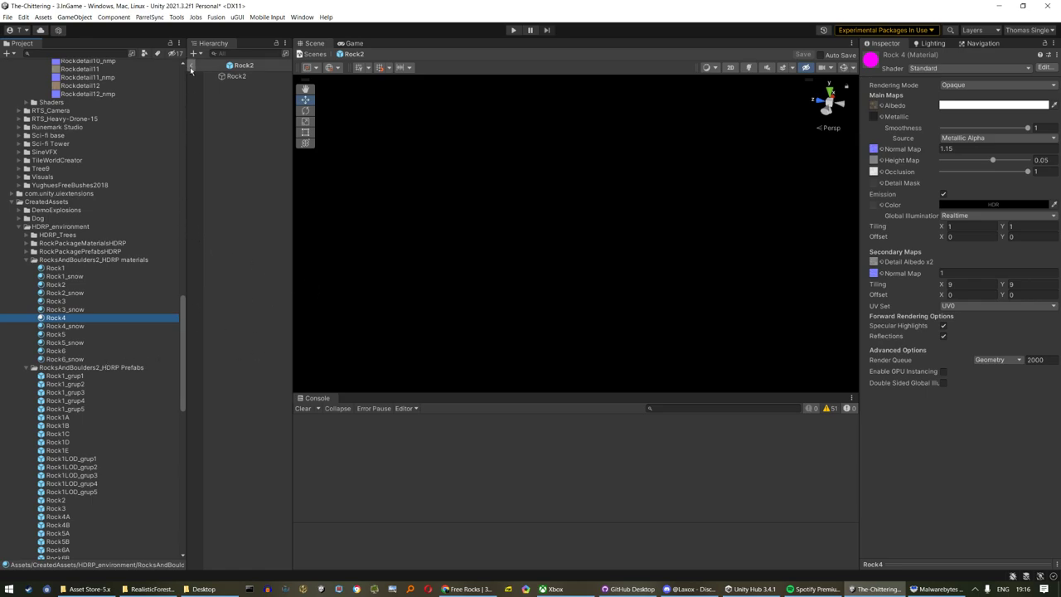
{"action": "left_click", "coordinate": [238, 91]}
Return to the 3.InGame scene and frame the Rock1_grup1 rocks on the sand
{"action": "left_click", "coordinate": [196, 66]}
{"action": "right_click_drag", "start_coordinate": [448, 211], "coordinate": [568, 207]}
{"action": "left_click", "coordinate": [569, 207]}
{"action": "key", "text": "f"}
{"action": "scroll", "coordinate": [635, 271], "scroll_direction": "down", "scroll_amount": 3}
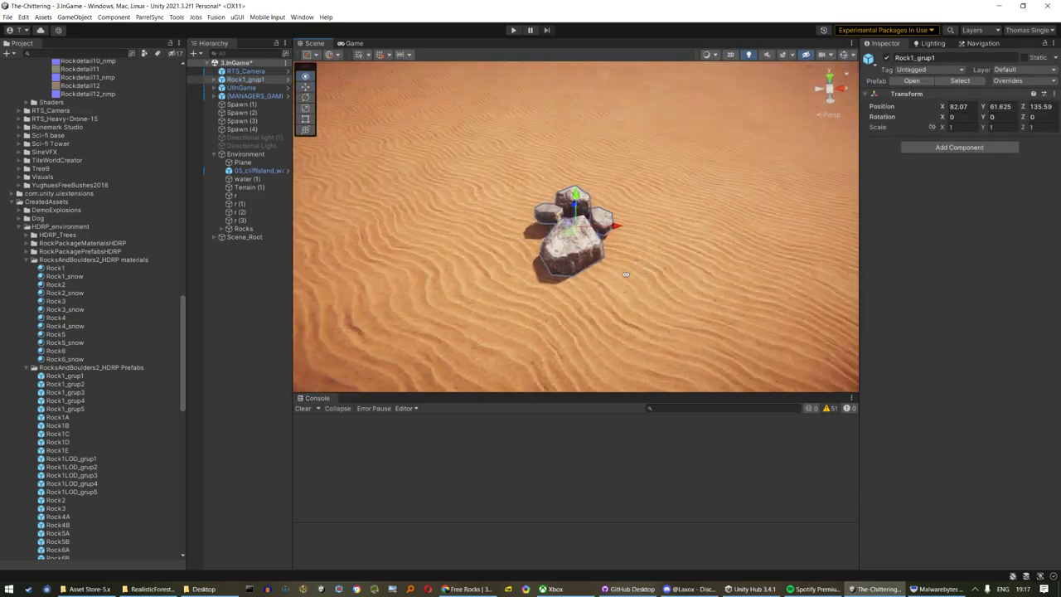
{"action": "middle_click_drag", "start_coordinate": [635, 272], "coordinate": [339, 288]}
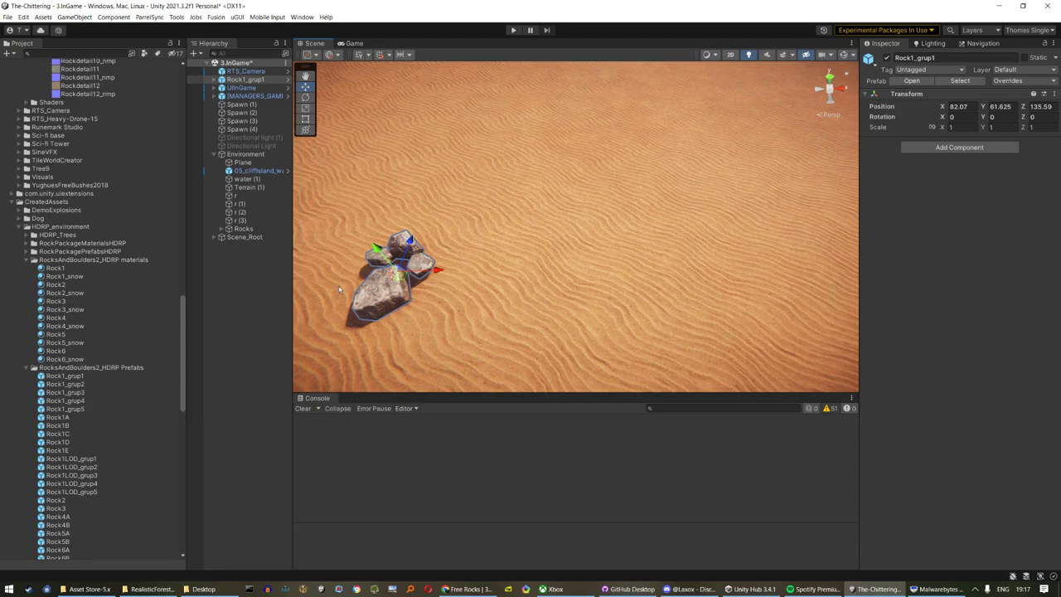
{"action": "left_click_drag", "start_coordinate": [339, 288], "coordinate": [254, 318], "text": "alt"}
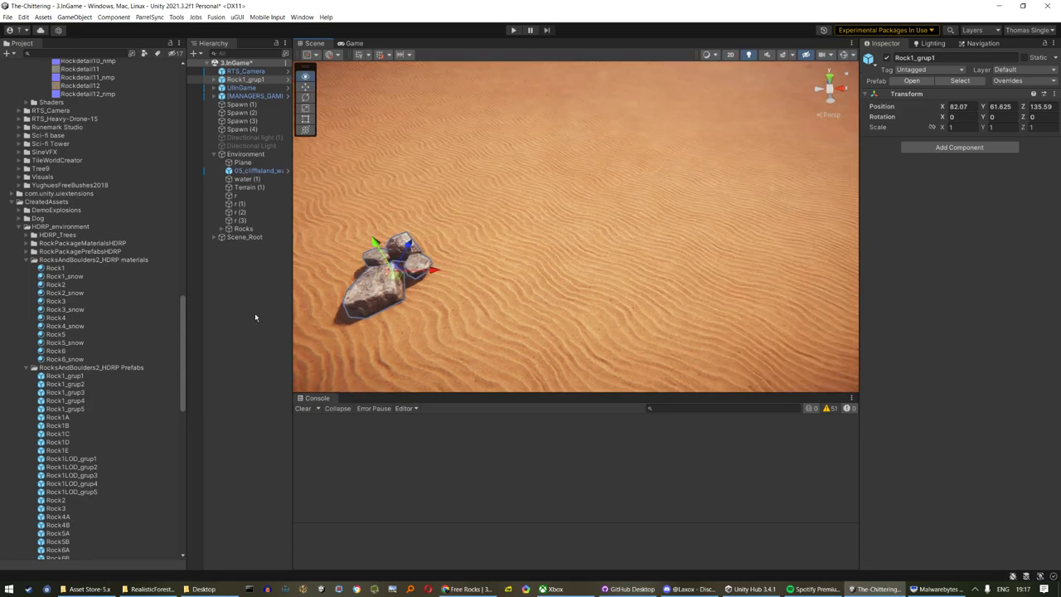
Place Rock1_grup2, grup3, grup4, grup5 and a Rock1A boulder on the desert sand
{"action": "left_click_drag", "start_coordinate": [87, 388], "coordinate": [538, 183]}
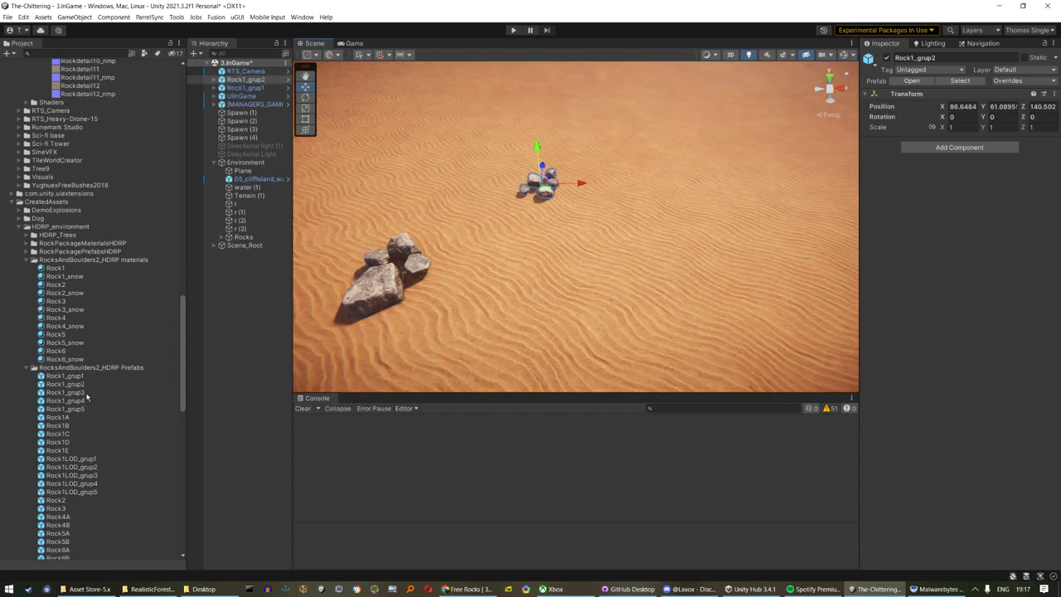
{"action": "left_click_drag", "start_coordinate": [83, 393], "coordinate": [456, 203]}
{"action": "left_click_drag", "start_coordinate": [83, 402], "coordinate": [593, 248]}
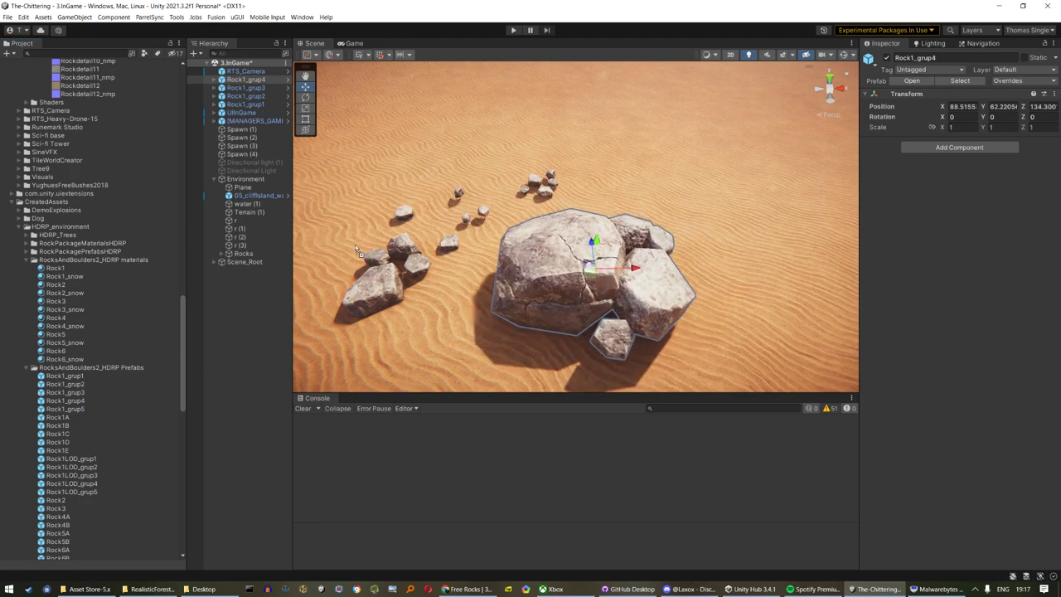
{"action": "left_click_drag", "start_coordinate": [358, 251], "coordinate": [346, 153]}
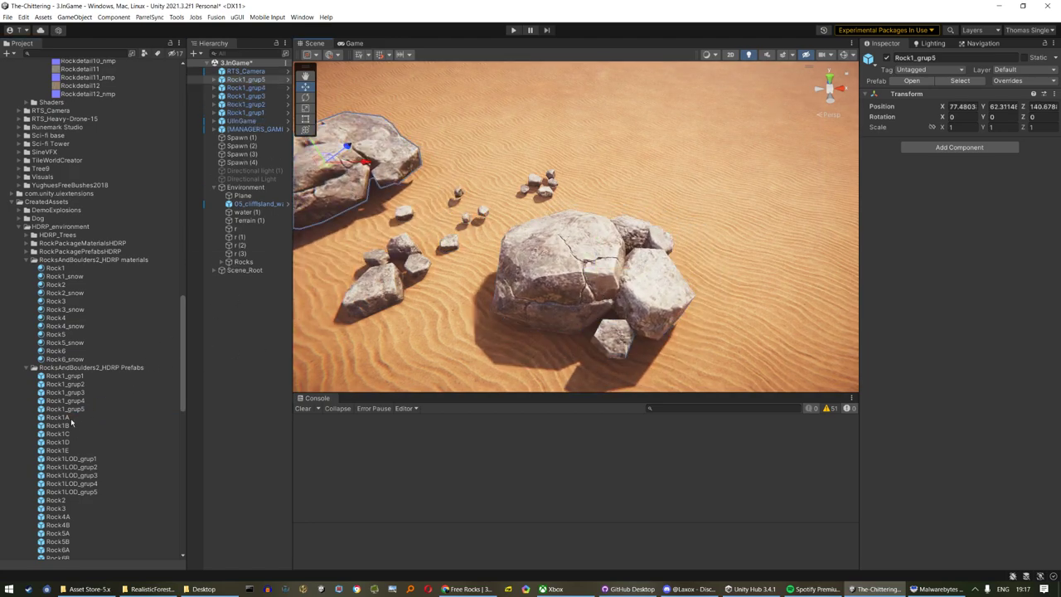
{"action": "left_click_drag", "start_coordinate": [72, 420], "coordinate": [654, 166]}
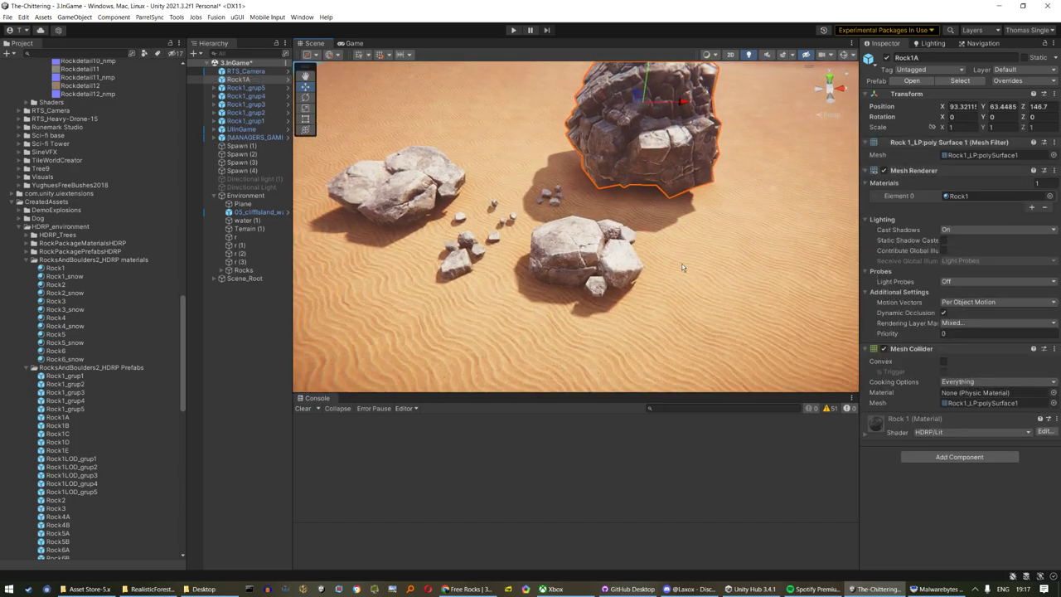
Sink Rock1A into the sand, add Rock1LOD_grup2, and undo the stray Rock1LOD_grup5
{"action": "left_click_drag", "start_coordinate": [683, 267], "coordinate": [549, 228], "text": "alt"}
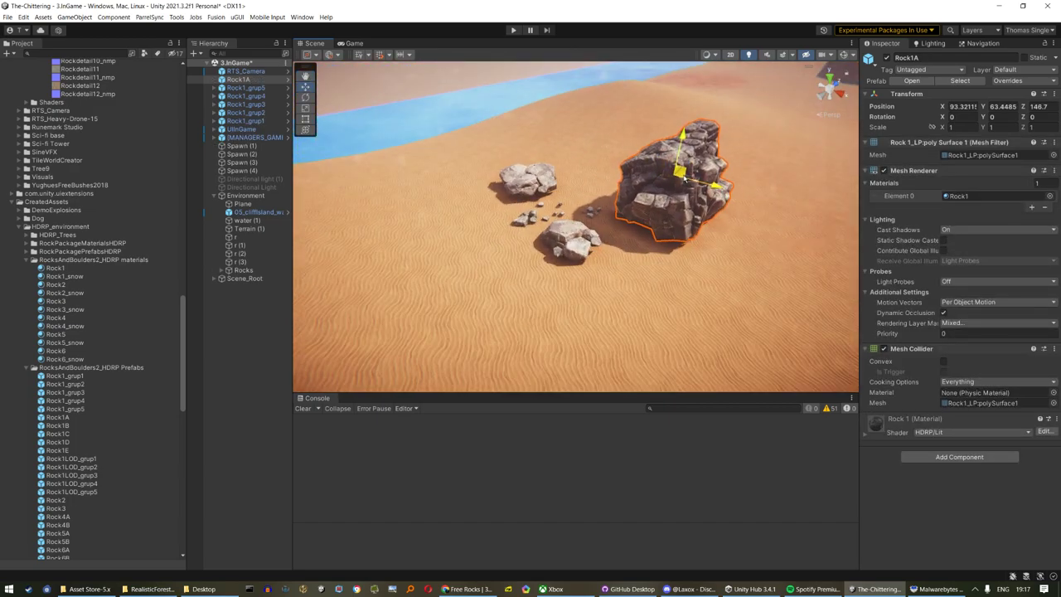
{"action": "left_click_drag", "start_coordinate": [690, 176], "coordinate": [690, 197]}
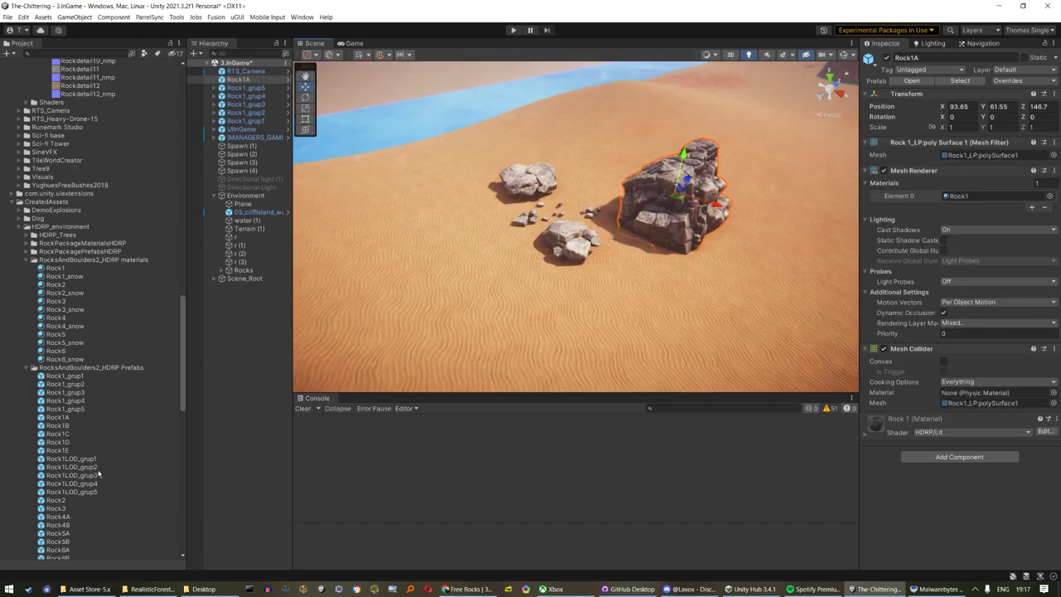
{"action": "left_click_drag", "start_coordinate": [83, 467], "coordinate": [437, 207]}
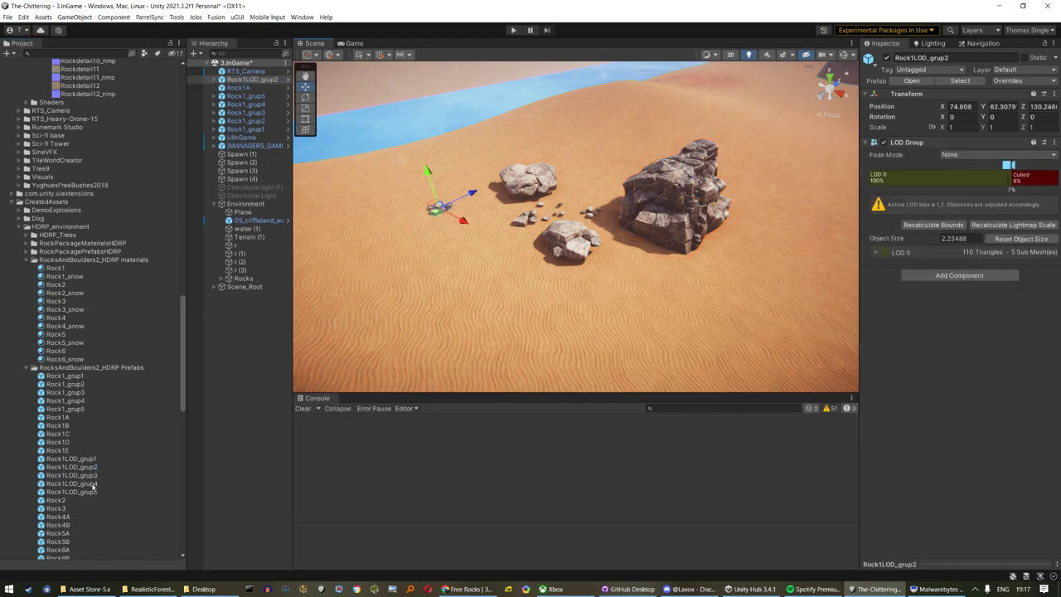
{"action": "left_click_drag", "start_coordinate": [92, 486], "coordinate": [102, 494]}
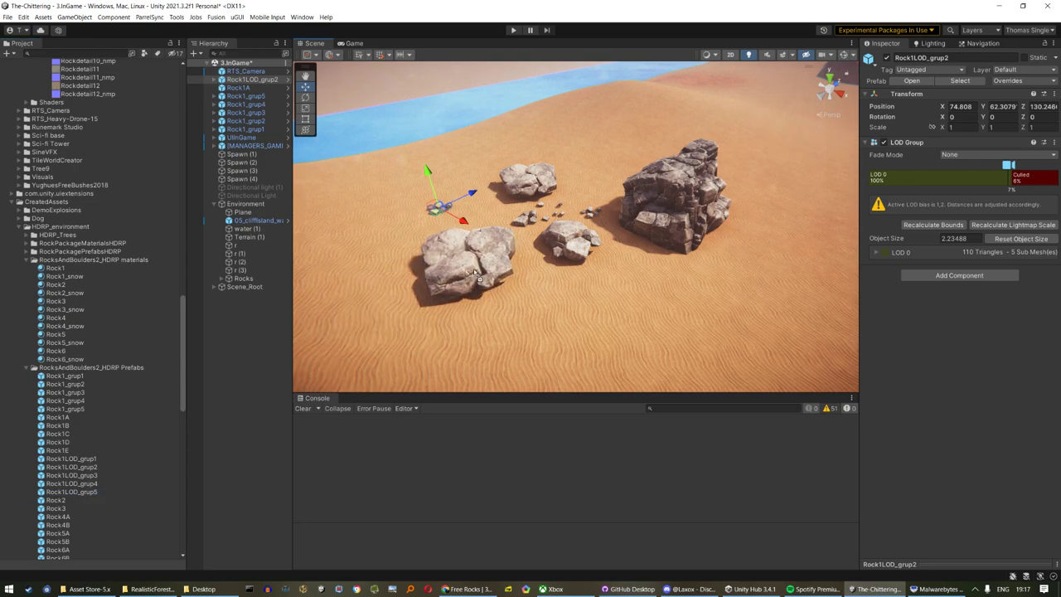
{"action": "left_click_drag", "start_coordinate": [102, 495], "coordinate": [469, 273]}
{"action": "key", "text": "ctrl+z"}
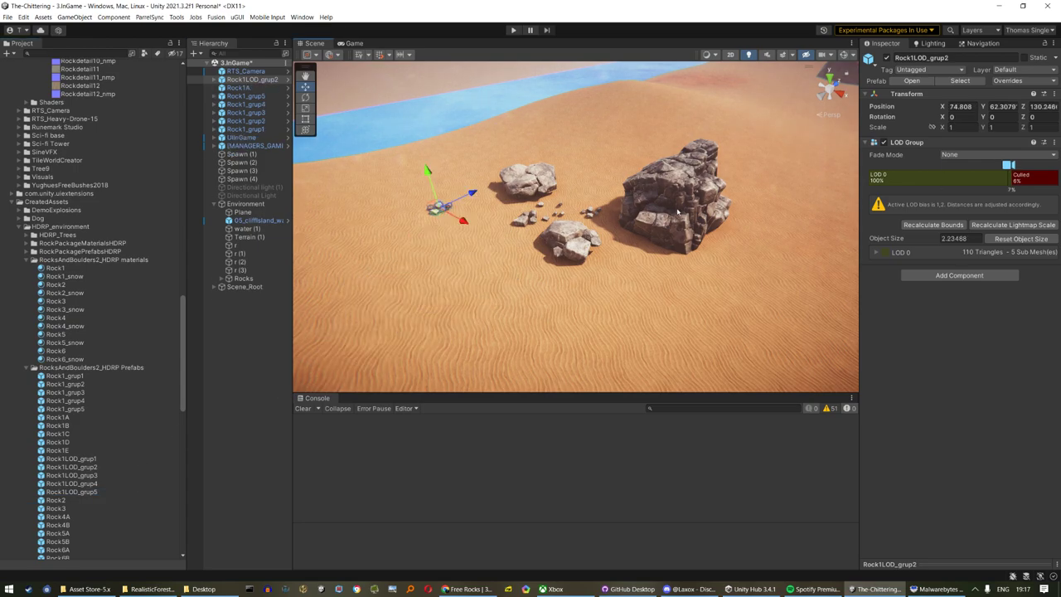
{"action": "left_click", "coordinate": [677, 212]}
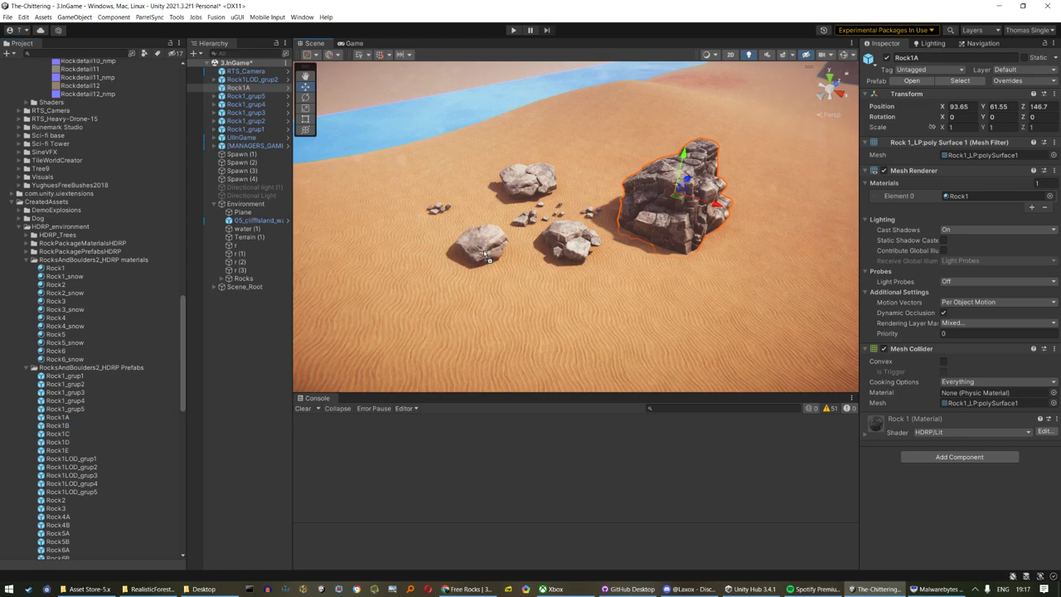
Place Rock1B, Rock1C, Rock1D and Rock1E rocks around the boulder cluster
{"action": "left_click_drag", "start_coordinate": [423, 339], "coordinate": [470, 241]}
{"action": "left_click_drag", "start_coordinate": [69, 433], "coordinate": [636, 282]}
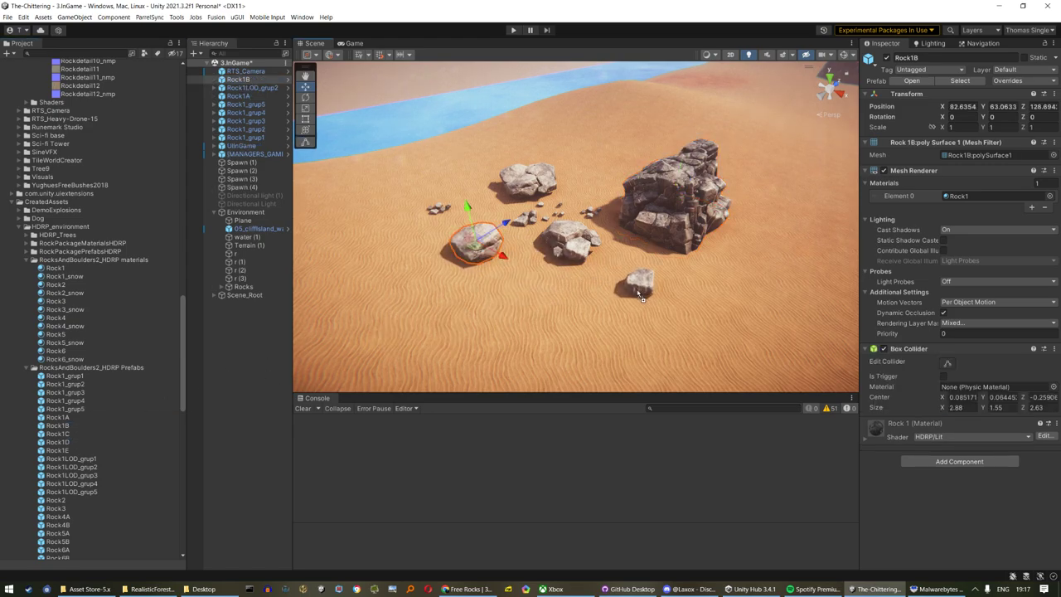
{"action": "mouse_move", "coordinate": [69, 445]}
{"action": "left_mouse_down"}
{"action": "mouse_move", "coordinate": [531, 325]}
{"action": "mouse_move", "coordinate": [530, 286]}
{"action": "left_mouse_up"}
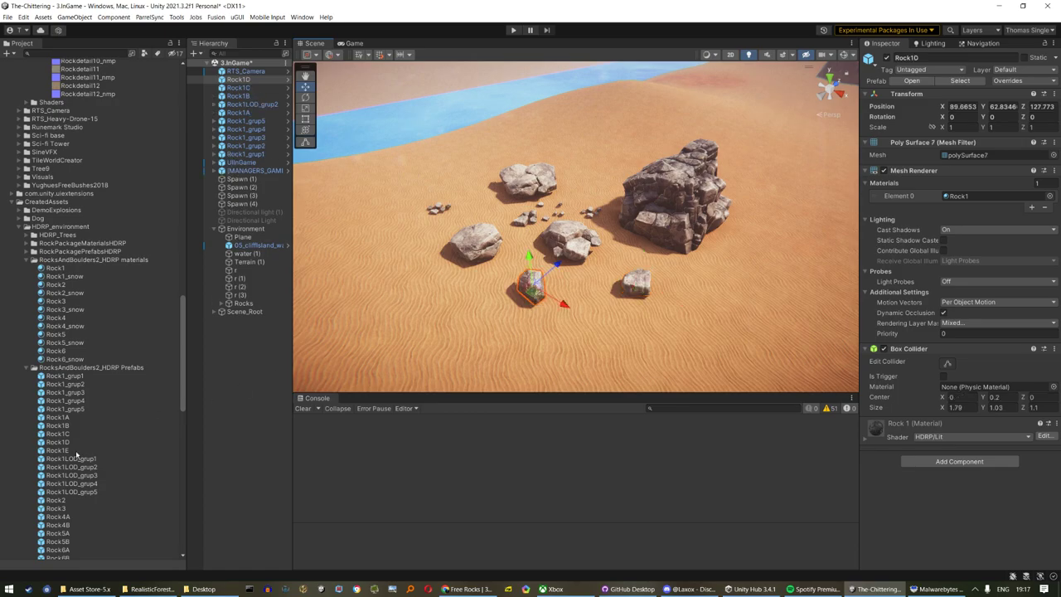
{"action": "left_click_drag", "start_coordinate": [68, 451], "coordinate": [536, 177]}
{"action": "key", "text": "f"}
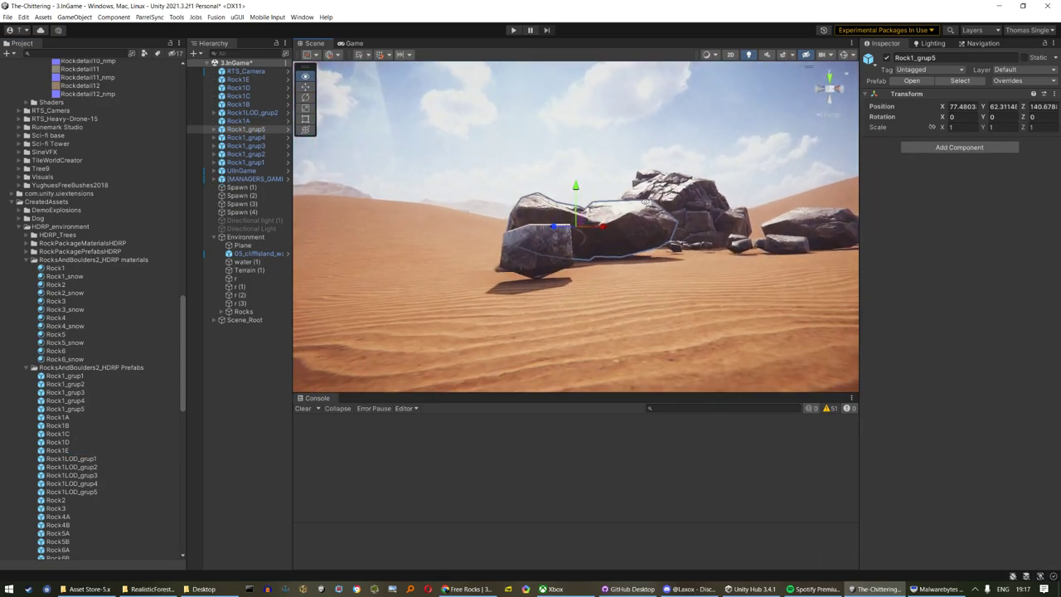
{"action": "mouse_move", "coordinate": [537, 177]}
{"action": "left_mouse_down", "text": "alt"}
{"action": "mouse_move", "coordinate": [754, 275]}
{"action": "mouse_move", "coordinate": [630, 248]}
{"action": "left_mouse_up", "text": "alt"}
{"action": "left_click", "coordinate": [564, 140]}
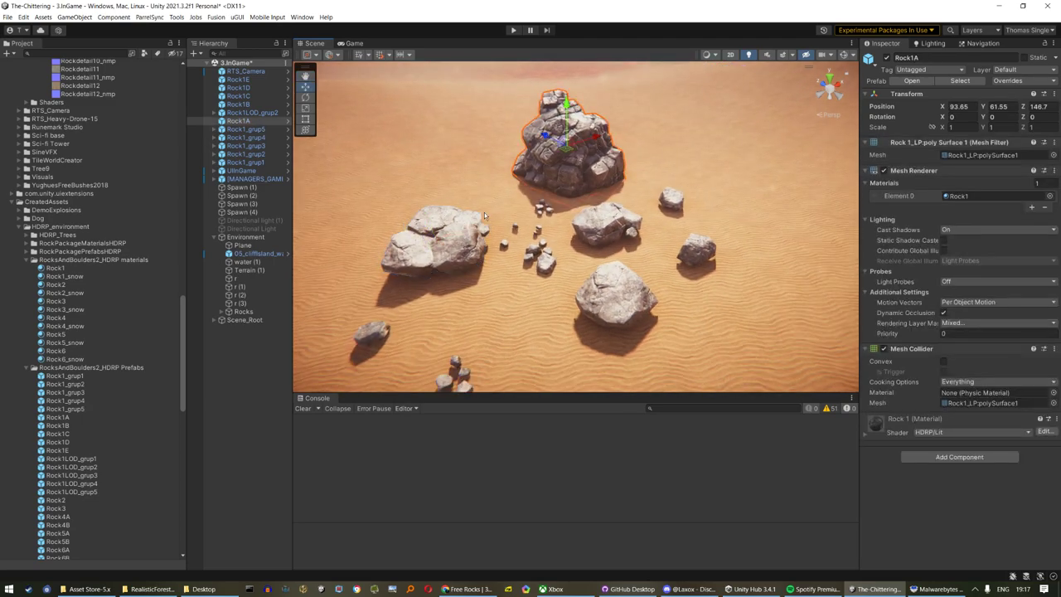
{"action": "left_click_drag", "start_coordinate": [710, 192], "coordinate": [376, 173], "text": "alt"}
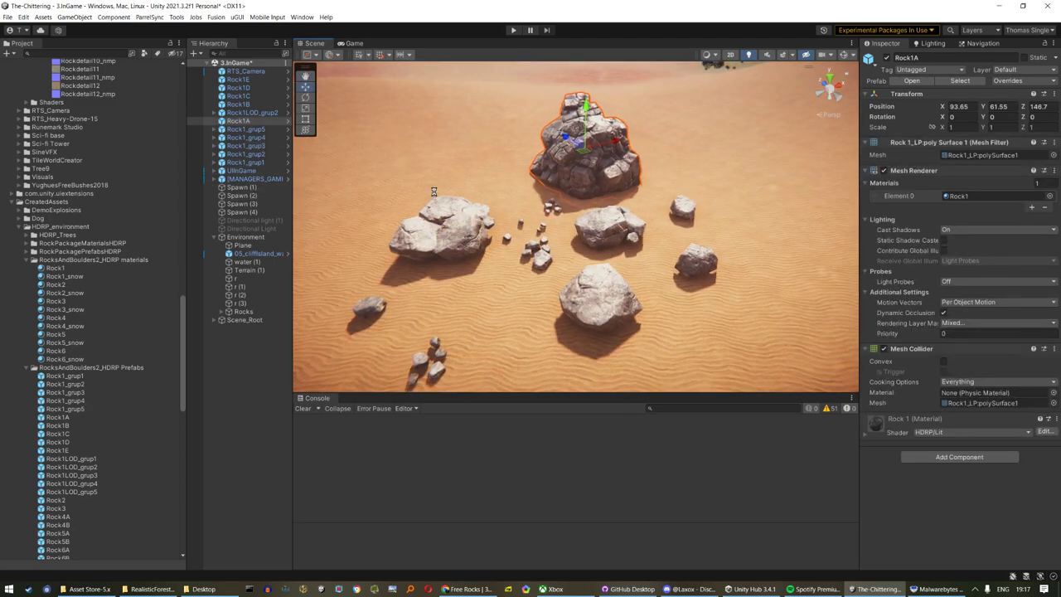
{"action": "left_click", "coordinate": [427, 161]}
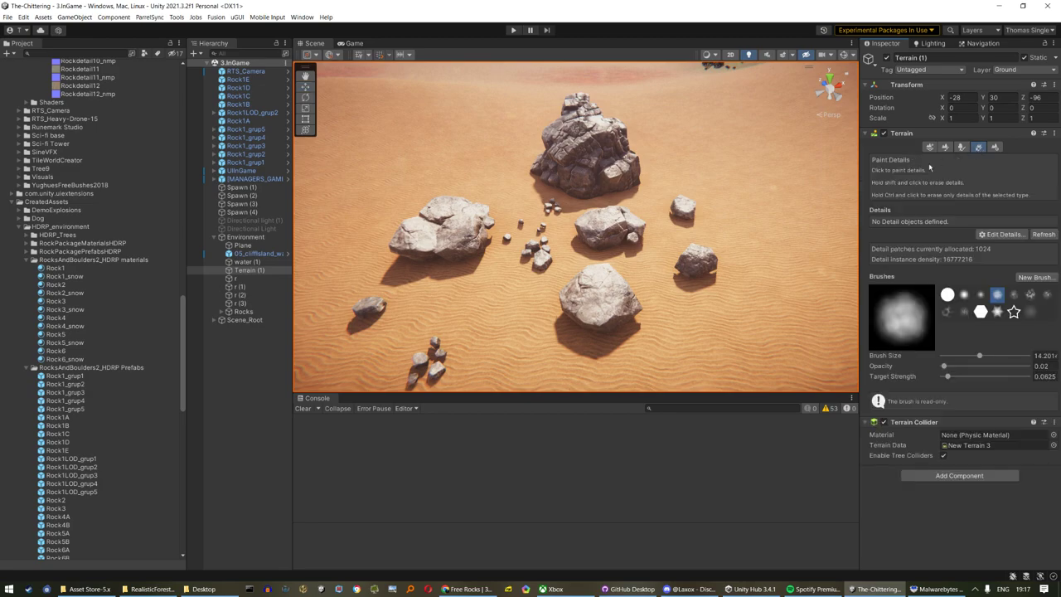
Add Rock1A as a tree prefab in the terrain's Paint Trees tool and paint a first copy
{"action": "left_click", "coordinate": [997, 236]}
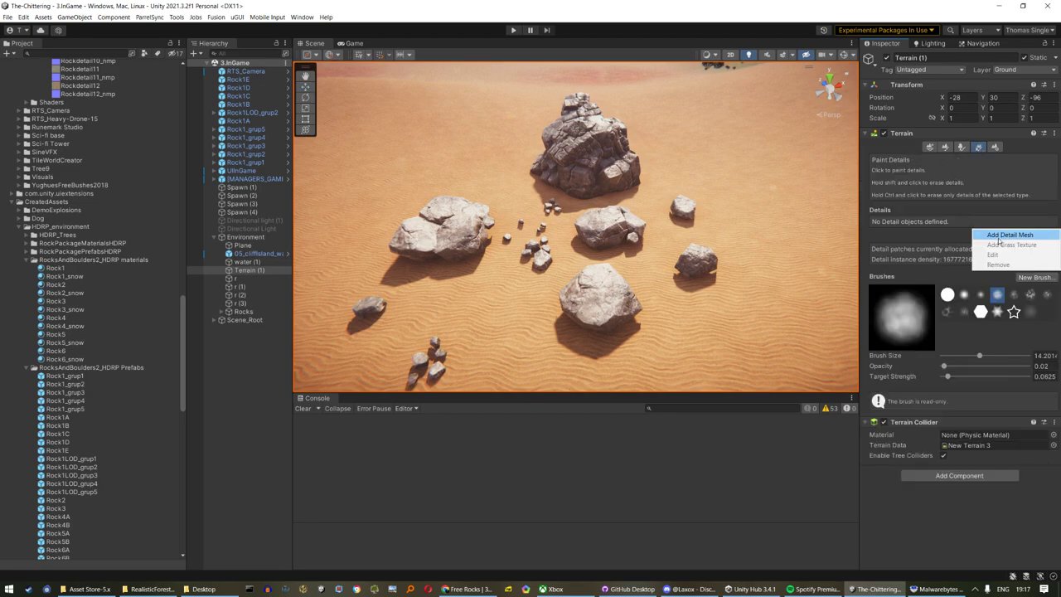
{"action": "left_click", "coordinate": [961, 146]}
{"action": "left_click", "coordinate": [1007, 258]}
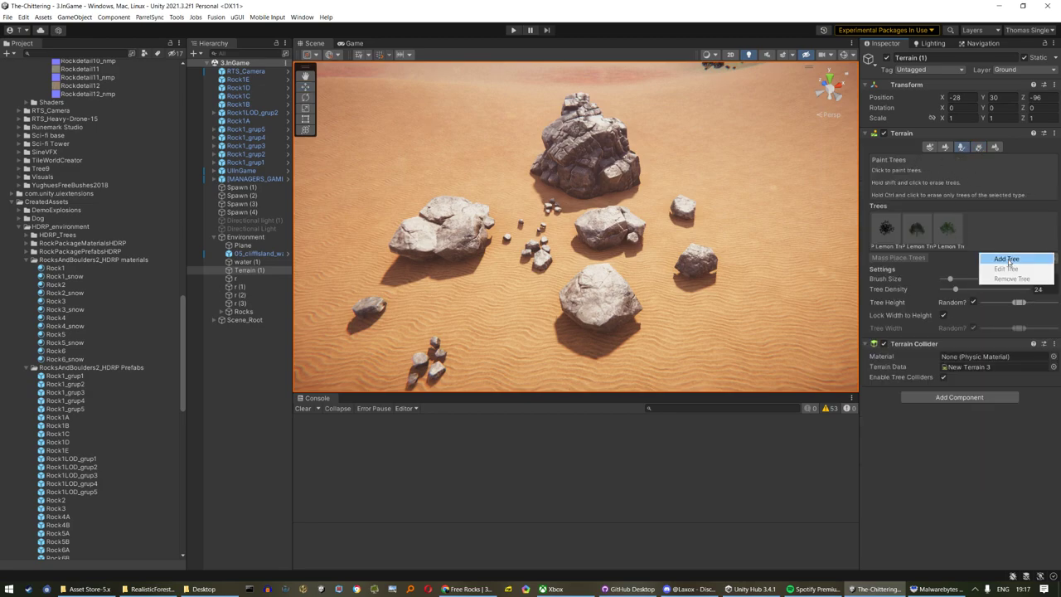
{"action": "left_click", "coordinate": [1006, 260]}
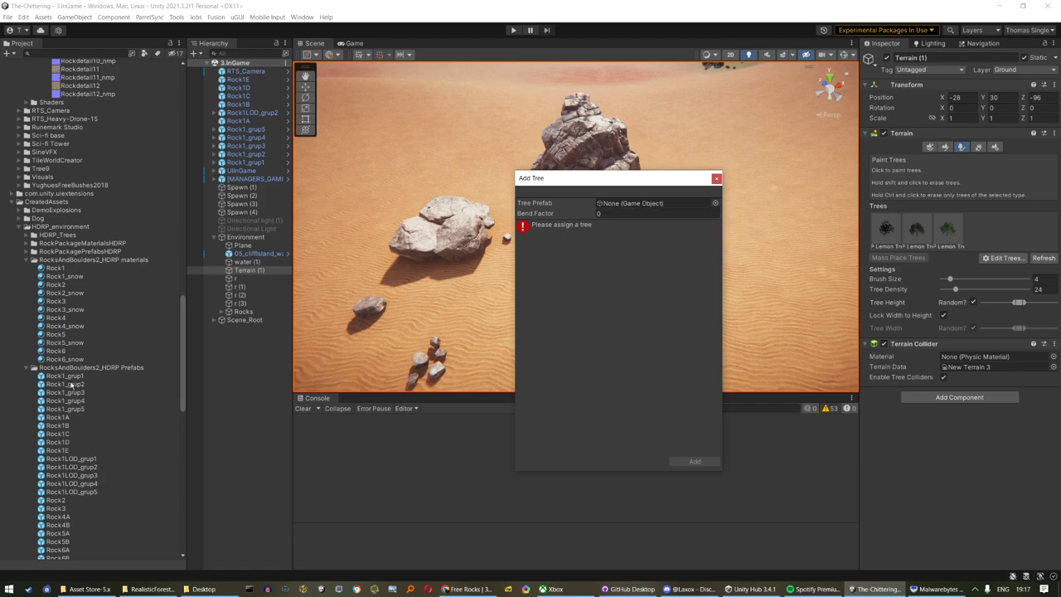
{"action": "left_click_drag", "start_coordinate": [64, 419], "coordinate": [638, 203]}
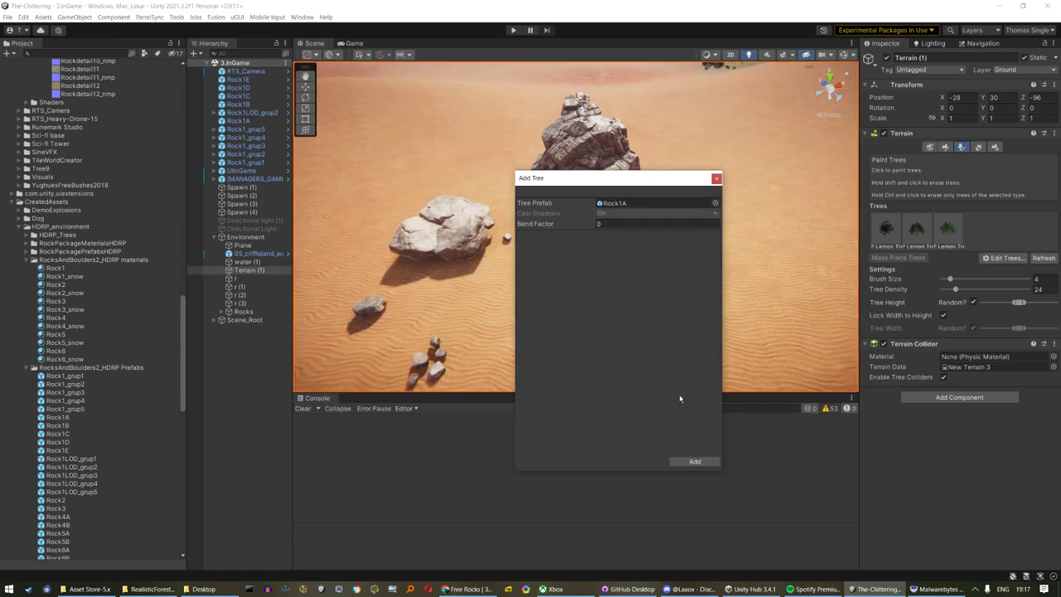
{"action": "left_click", "coordinate": [694, 461]}
{"action": "left_click", "coordinate": [742, 232]}
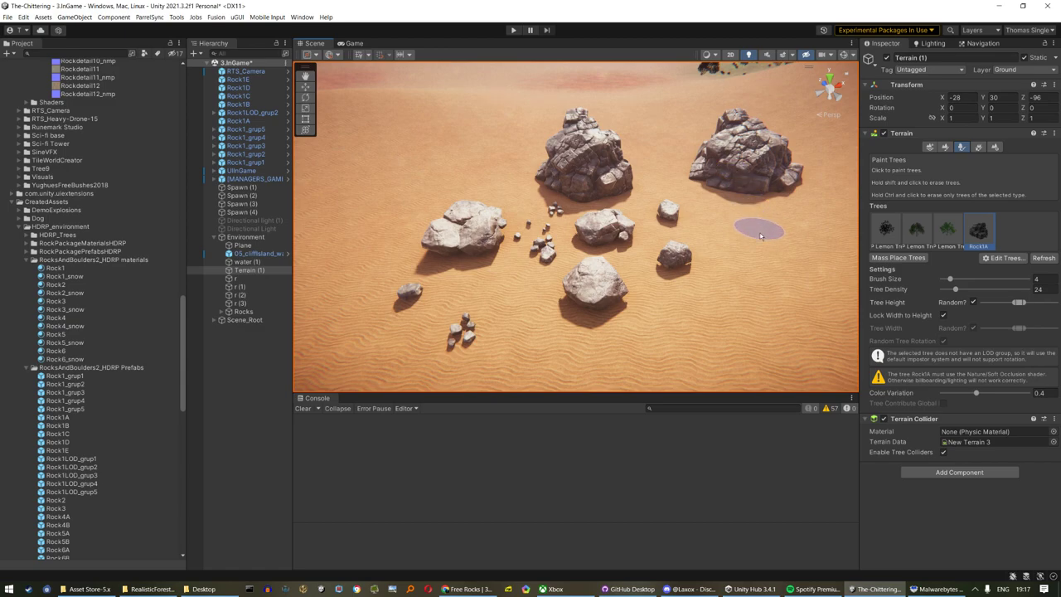
{"action": "scroll", "coordinate": [439, 156], "scroll_direction": "down", "scroll_amount": 1}
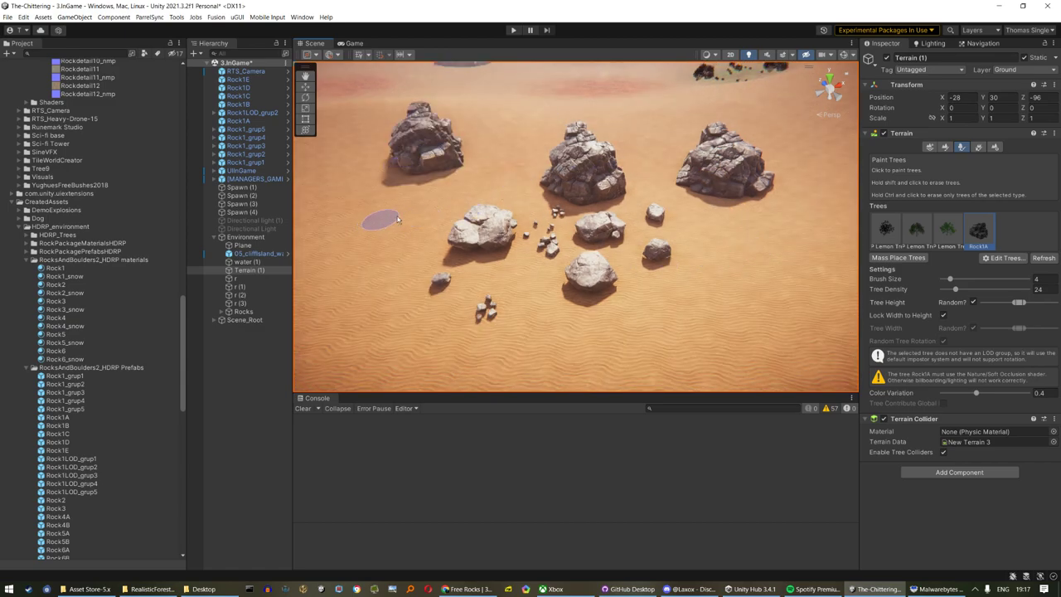
Paint another Rock1A boulder onto the sand and tilt the view toward the horizon
{"action": "scroll", "coordinate": [541, 315], "scroll_direction": "up", "scroll_amount": 3}
{"action": "scroll", "coordinate": [541, 315], "scroll_direction": "up", "scroll_amount": 2}
{"action": "scroll", "coordinate": [522, 253], "scroll_direction": "up", "scroll_amount": 2}
{"action": "scroll", "coordinate": [547, 248], "scroll_direction": "up", "scroll_amount": 1}
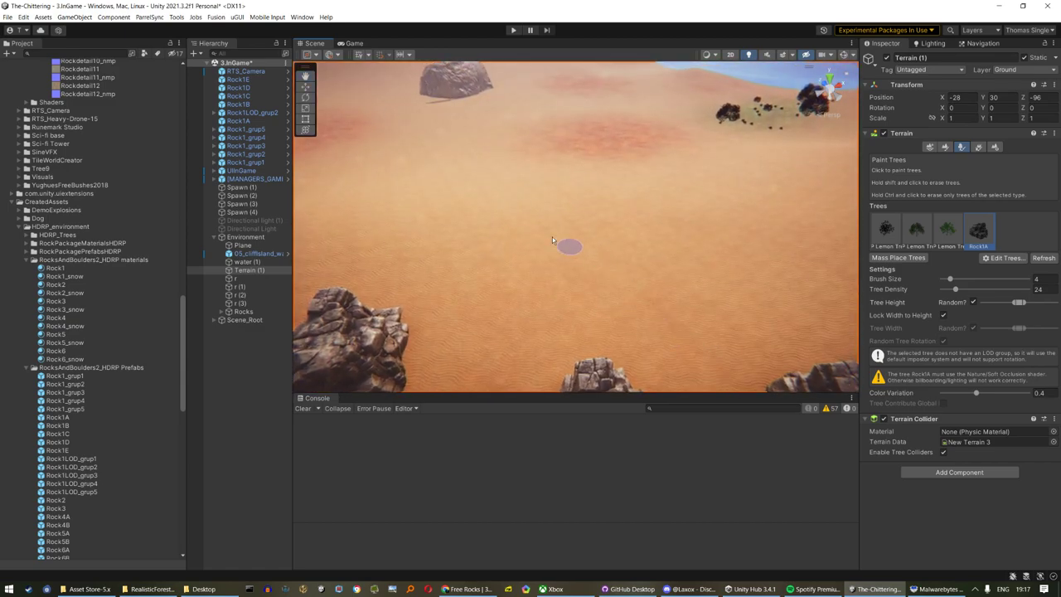
{"action": "scroll", "coordinate": [552, 250], "scroll_direction": "up", "scroll_amount": 2}
{"action": "scroll", "coordinate": [552, 250], "scroll_direction": "down", "scroll_amount": 2}
{"action": "left_click", "coordinate": [561, 202]}
{"action": "scroll", "coordinate": [669, 253], "scroll_direction": "down", "scroll_amount": 1}
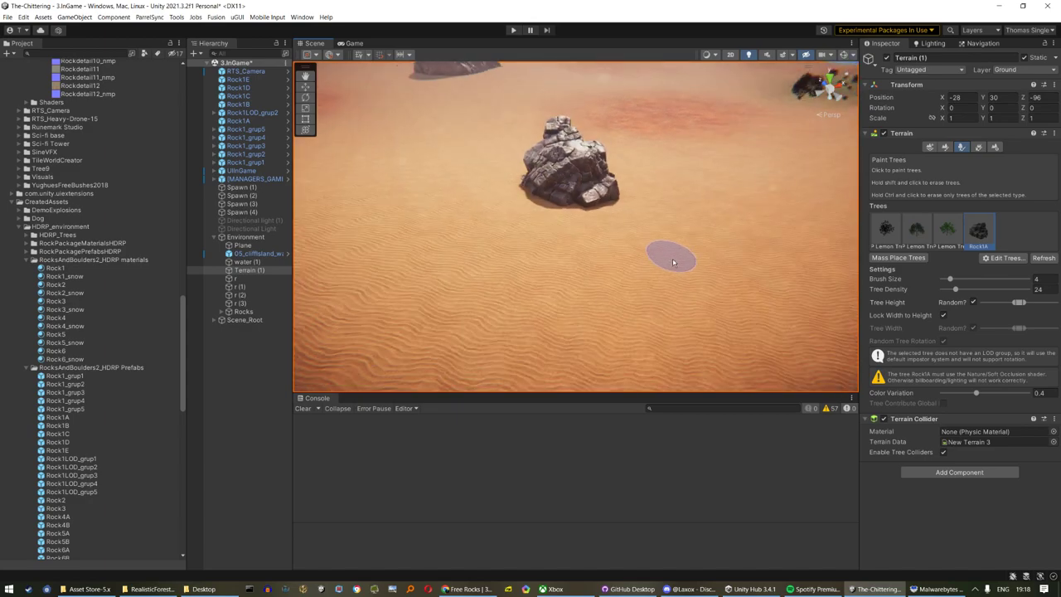
{"action": "scroll", "coordinate": [672, 268], "scroll_direction": "down", "scroll_amount": 1}
{"action": "scroll", "coordinate": [672, 267], "scroll_direction": "down", "scroll_amount": 2}
{"action": "left_click_drag", "start_coordinate": [672, 268], "coordinate": [548, 309], "text": "alt"}
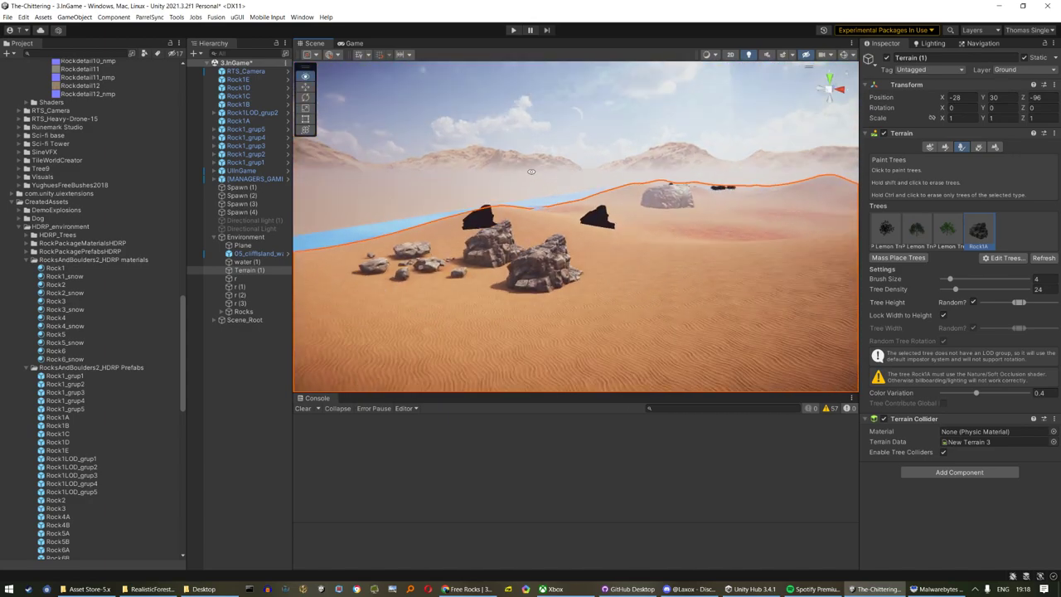
{"action": "scroll", "coordinate": [547, 309], "scroll_direction": "up", "scroll_amount": 2}
{"action": "scroll", "coordinate": [547, 309], "scroll_direction": "up", "scroll_amount": 2}
{"action": "scroll", "coordinate": [540, 284], "scroll_direction": "up", "scroll_amount": 1}
Survey the painted rock cluster from above and put away the tree painting tool
{"action": "mouse_move", "coordinate": [686, 265]}
{"action": "left_mouse_down", "text": "alt"}
{"action": "mouse_move", "coordinate": [752, 296]}
{"action": "mouse_move", "coordinate": [742, 315]}
{"action": "left_mouse_up", "text": "alt"}
{"action": "scroll", "coordinate": [803, 294], "scroll_direction": "down", "scroll_amount": 2}
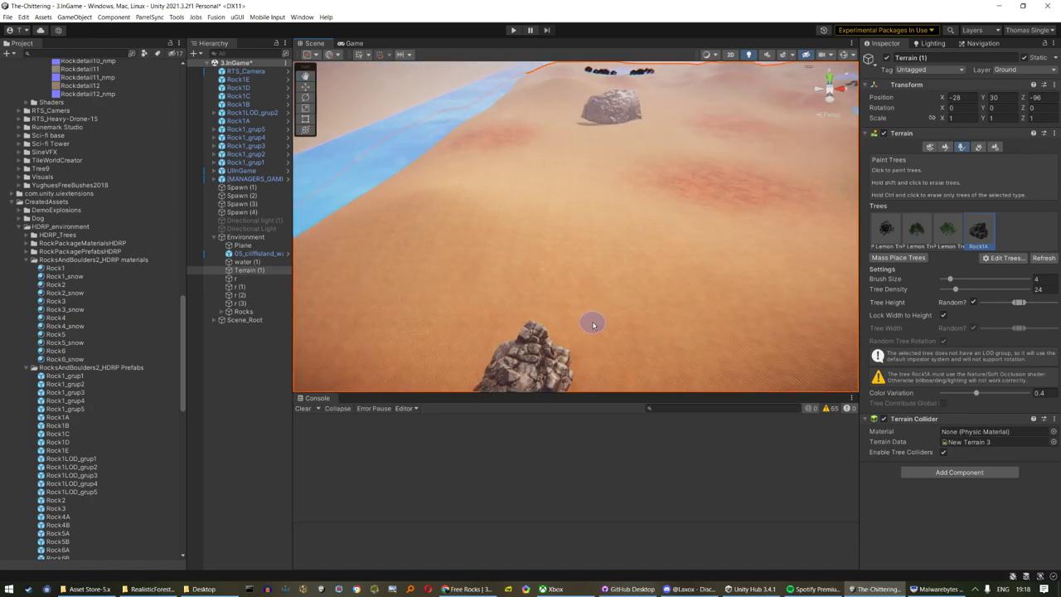
{"action": "scroll", "coordinate": [630, 212], "scroll_direction": "up", "scroll_amount": 2}
{"action": "scroll", "coordinate": [631, 211], "scroll_direction": "down", "scroll_amount": 1}
{"action": "left_click_drag", "start_coordinate": [575, 260], "coordinate": [600, 253], "text": "alt"}
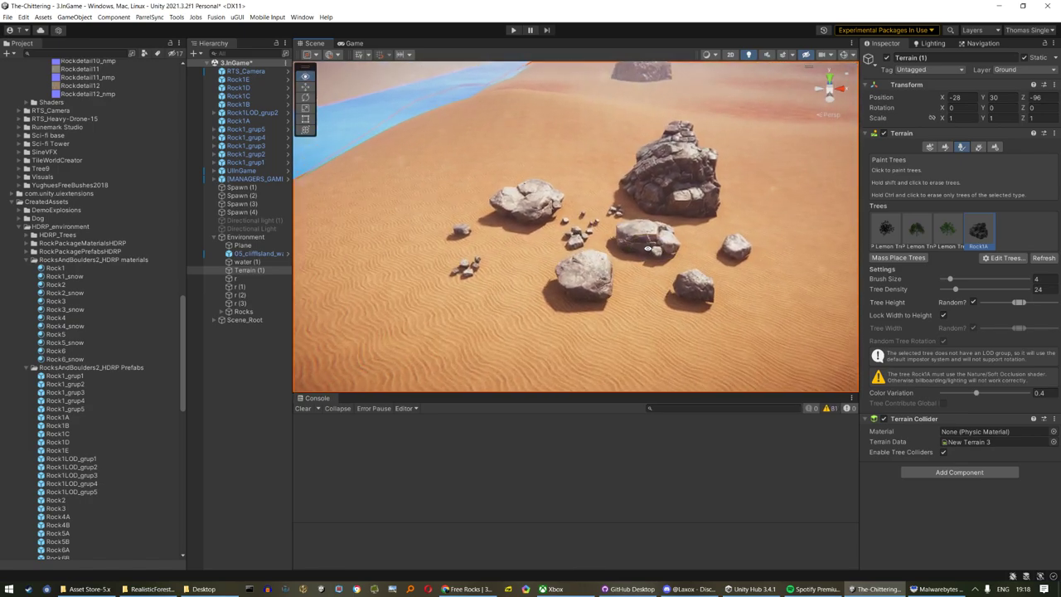
{"action": "scroll", "coordinate": [600, 253], "scroll_direction": "up", "scroll_amount": 2}
{"action": "scroll", "coordinate": [629, 256], "scroll_direction": "up", "scroll_amount": 2}
{"action": "scroll", "coordinate": [660, 260], "scroll_direction": "up", "scroll_amount": 2}
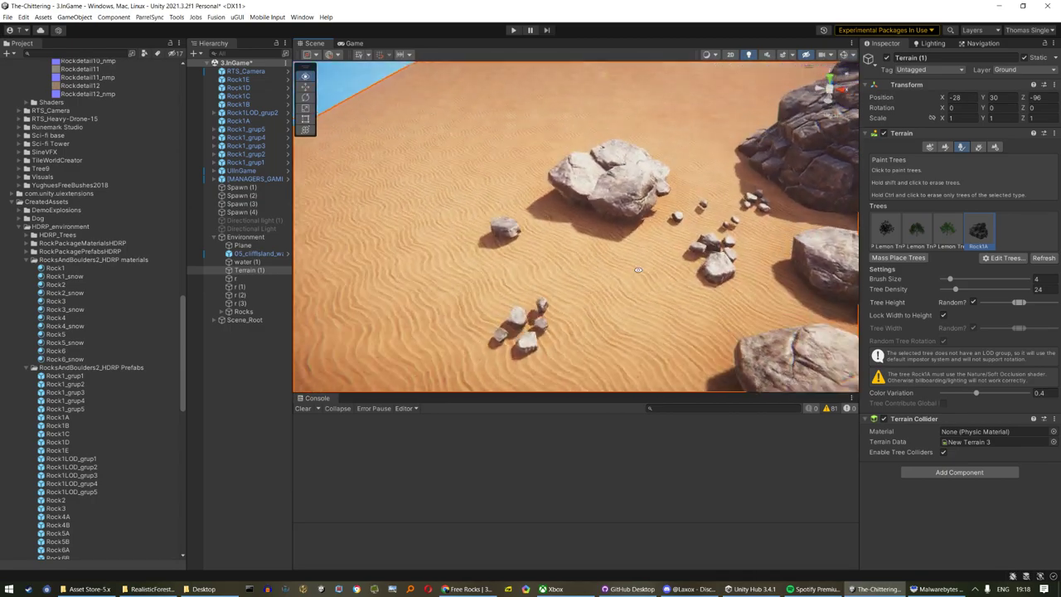
{"action": "key", "text": "q"}
{"action": "left_click_drag", "start_coordinate": [661, 256], "coordinate": [597, 249], "text": "alt"}
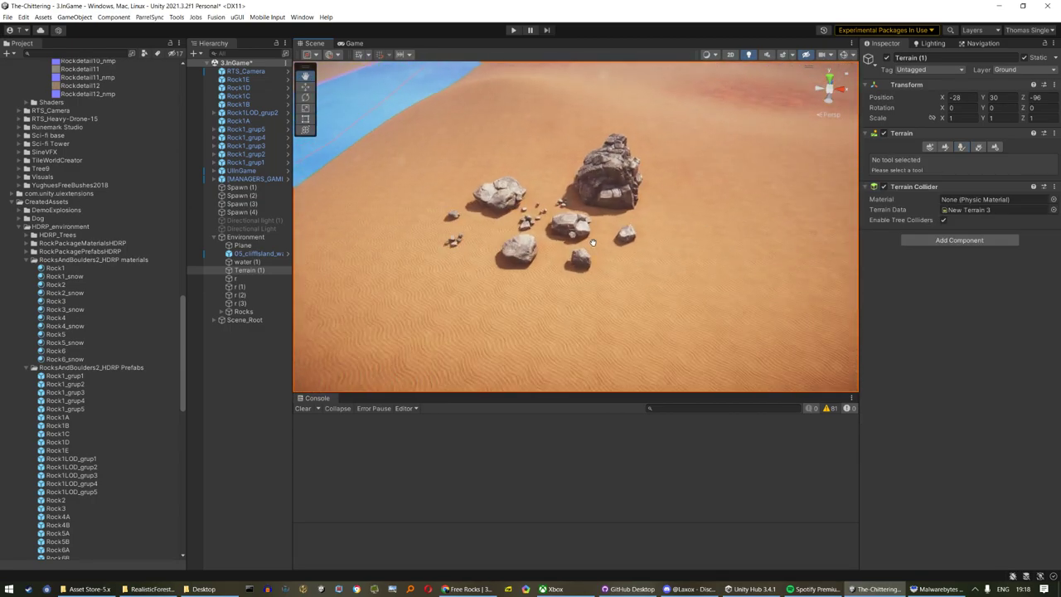
{"action": "scroll", "coordinate": [578, 249], "scroll_direction": "up", "scroll_amount": 2}
Select Rock1A in the scene, then multi-select the nine Rock2–Rock6C prefabs
{"action": "scroll", "coordinate": [579, 249], "scroll_direction": "up", "scroll_amount": 1}
{"action": "scroll", "coordinate": [561, 240], "scroll_direction": "up", "scroll_amount": 2}
{"action": "scroll", "coordinate": [629, 149], "scroll_direction": "up", "scroll_amount": 2}
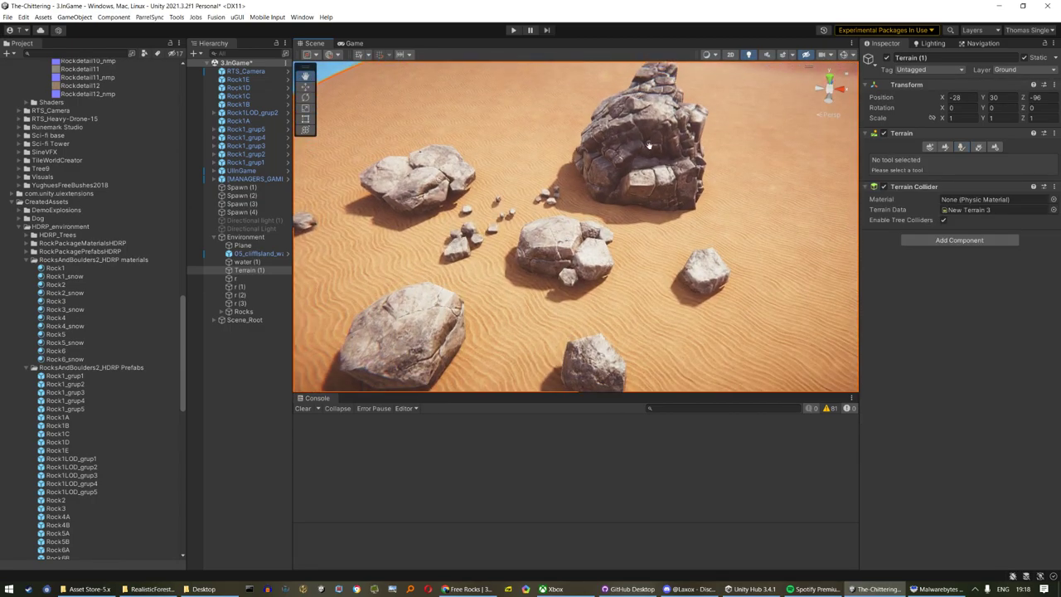
{"action": "left_click", "coordinate": [618, 156]}
{"action": "scroll", "coordinate": [704, 250], "scroll_direction": "down", "scroll_amount": 2}
{"action": "scroll", "coordinate": [609, 246], "scroll_direction": "down", "scroll_amount": 2}
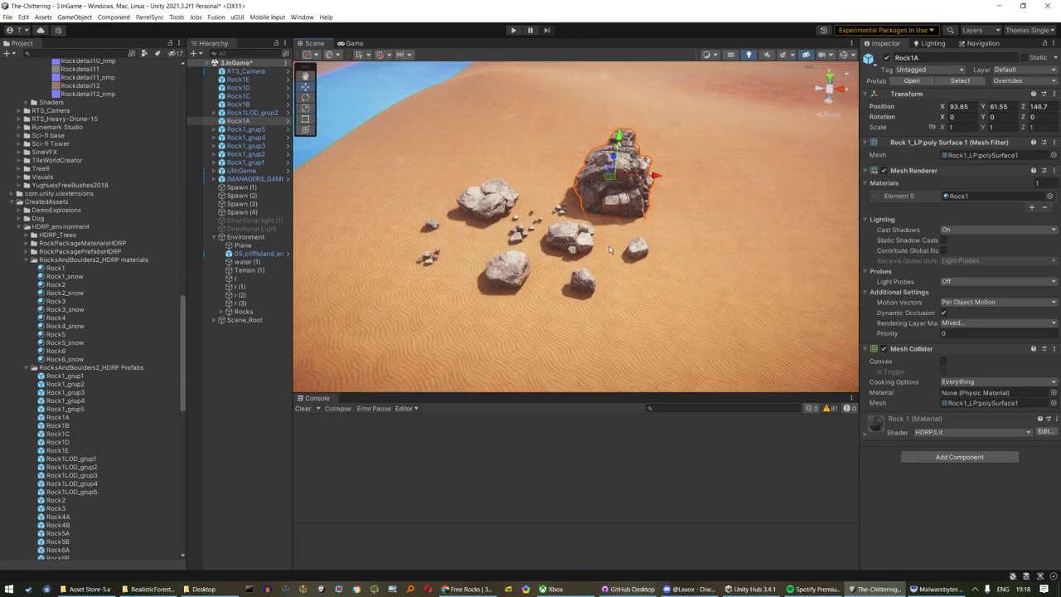
{"action": "scroll", "coordinate": [587, 249], "scroll_direction": "up", "scroll_amount": 2}
{"action": "left_click_drag", "start_coordinate": [587, 249], "coordinate": [605, 248], "text": "alt"}
{"action": "scroll", "coordinate": [73, 371], "scroll_direction": "down", "scroll_amount": 3}
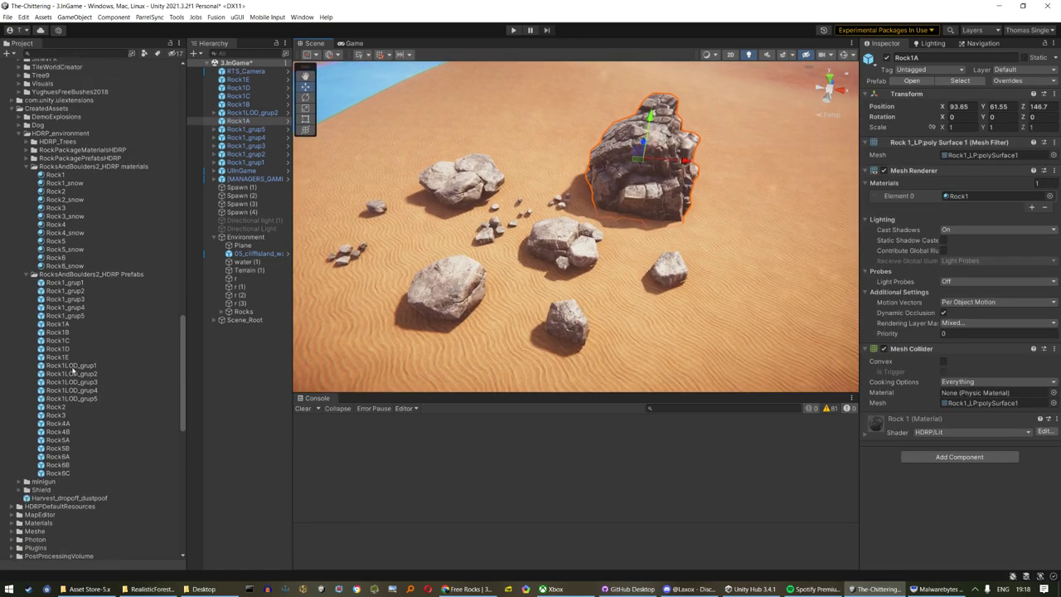
{"action": "left_click", "coordinate": [68, 406], "text": "shift"}
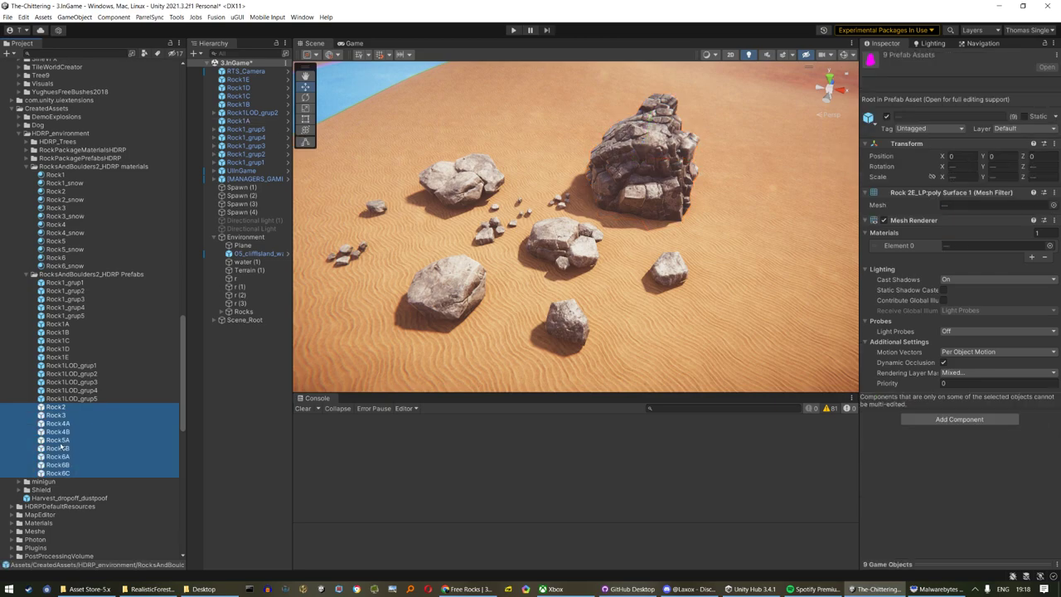